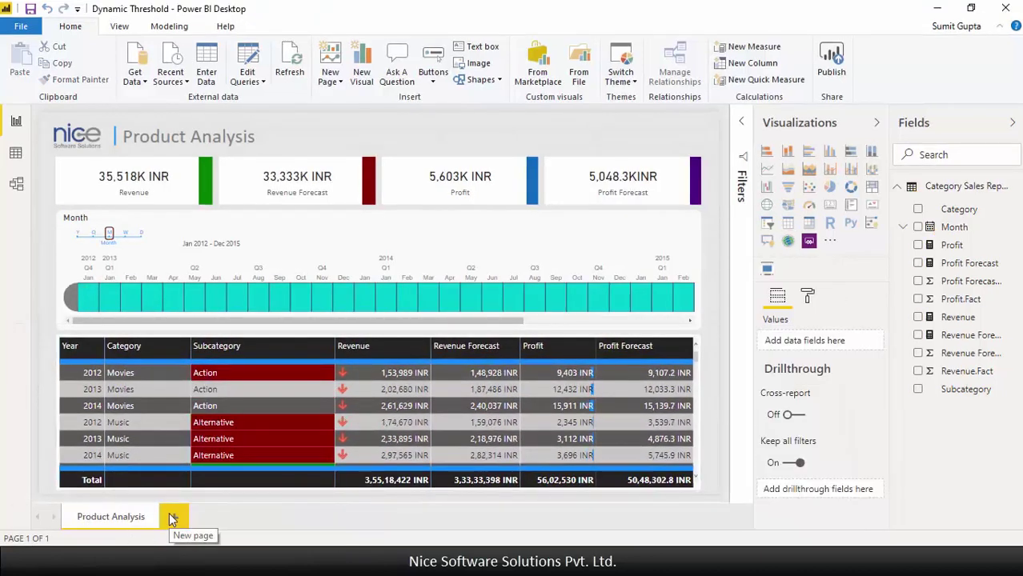
Add a new report page and insert a table visual enlarged to fill the whole canvas.
click(171, 518)
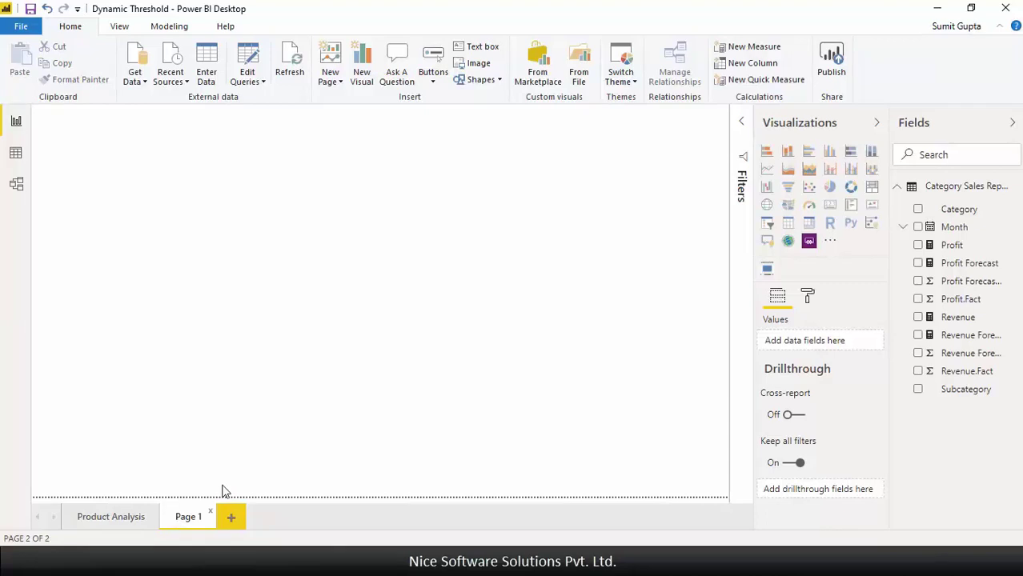
click(788, 223)
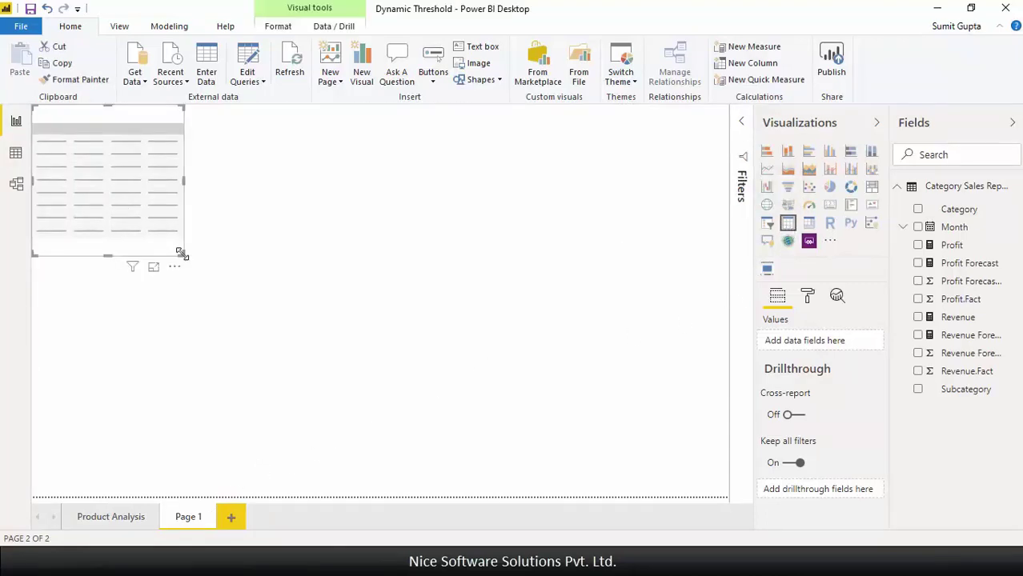
drag(189, 255, 729, 496)
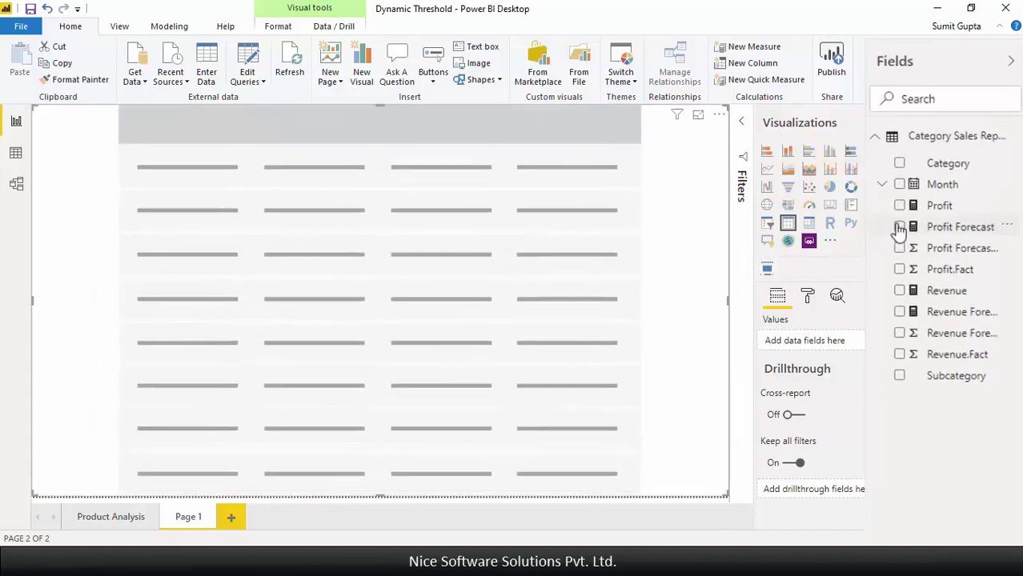
Add Month, Category and Subcategory to the table, keeping only the Year level of the Month date hierarchy.
click(918, 227)
click(887, 133)
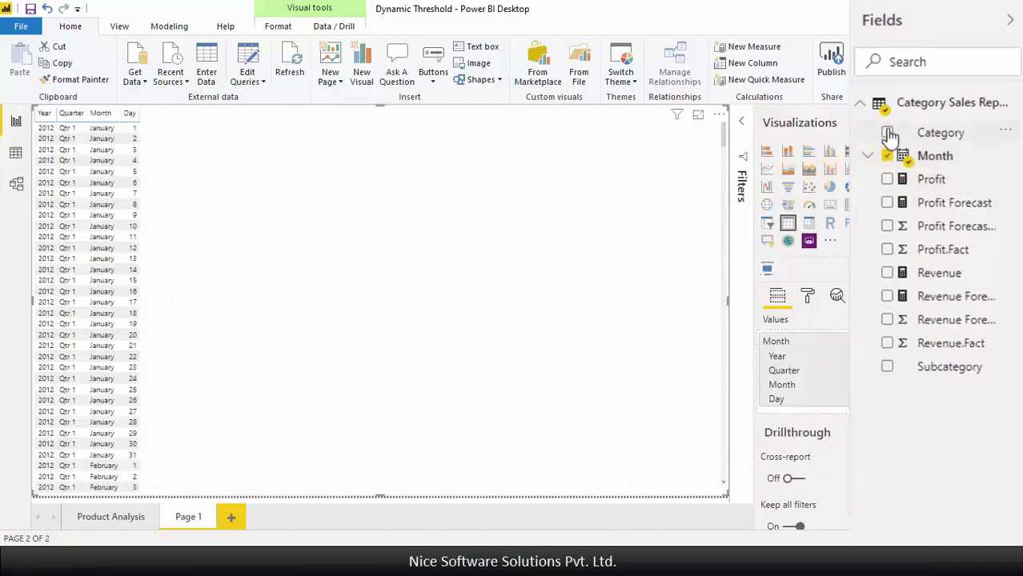
click(887, 367)
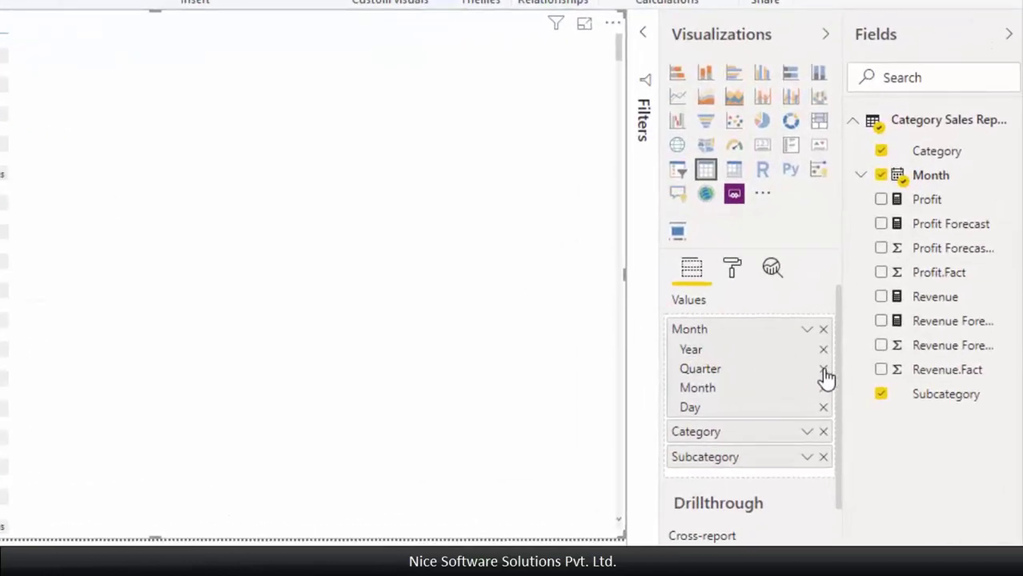
click(824, 369)
click(823, 370)
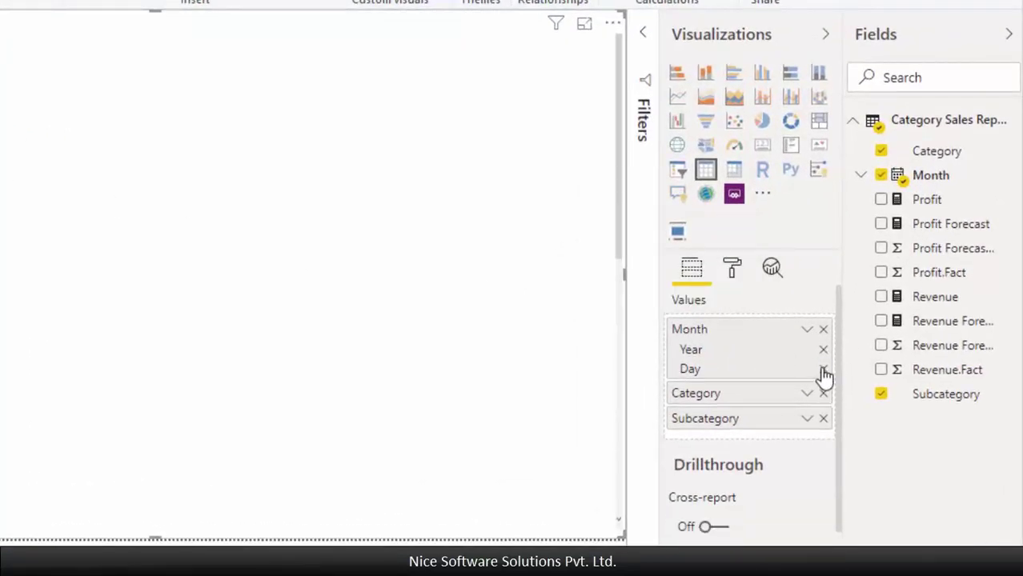
click(824, 370)
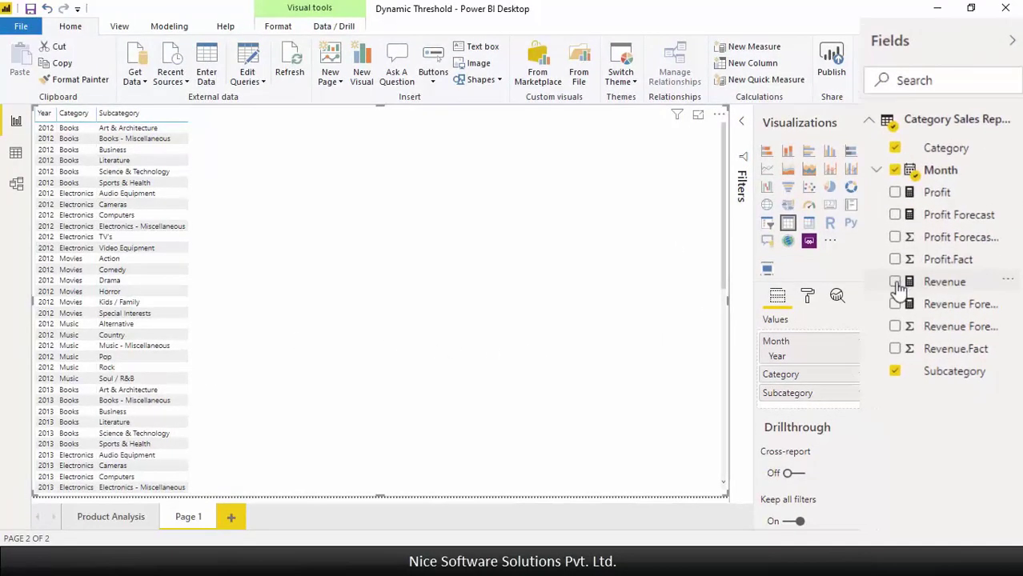
Add the Revenue, Revenue Forecast, Profit and Profit Forecast measures to the table.
click(896, 282)
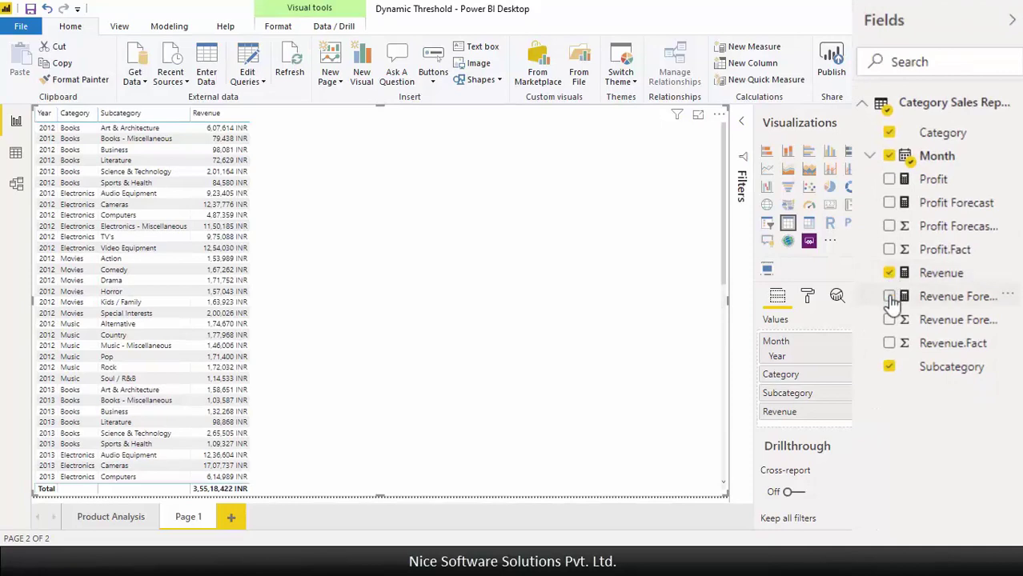
click(889, 297)
click(889, 180)
click(889, 203)
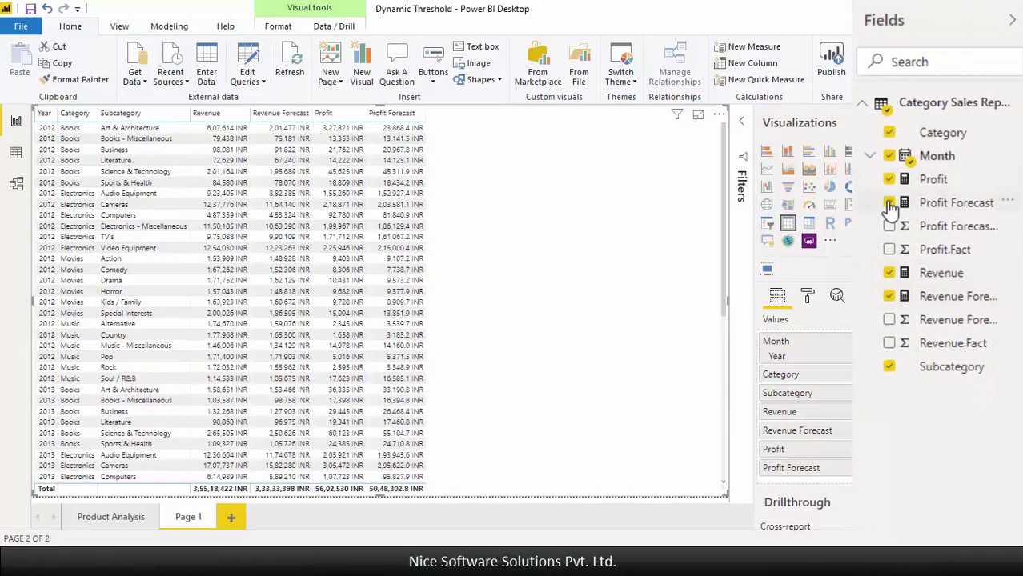
Set the table's grid text size to 14 pt.
click(797, 241)
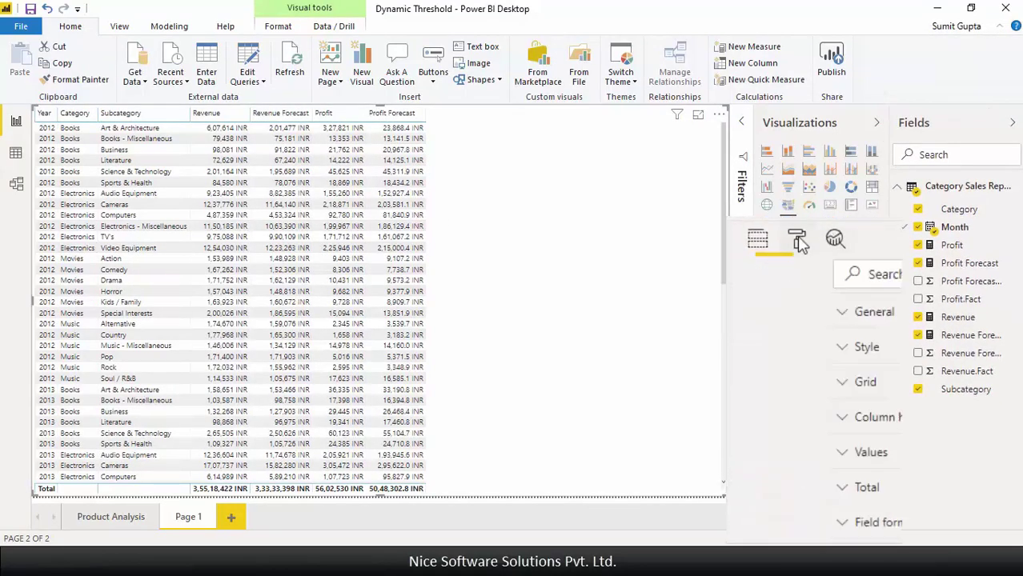
click(756, 383)
scroll(845, 413, down, 4)
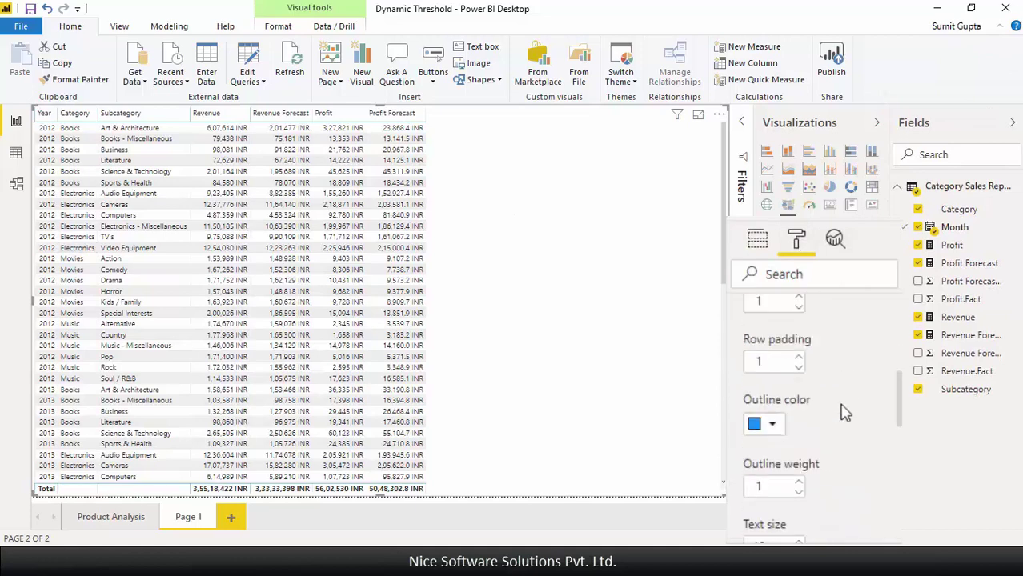
scroll(846, 413, down, 3)
click(798, 398)
click(798, 398)
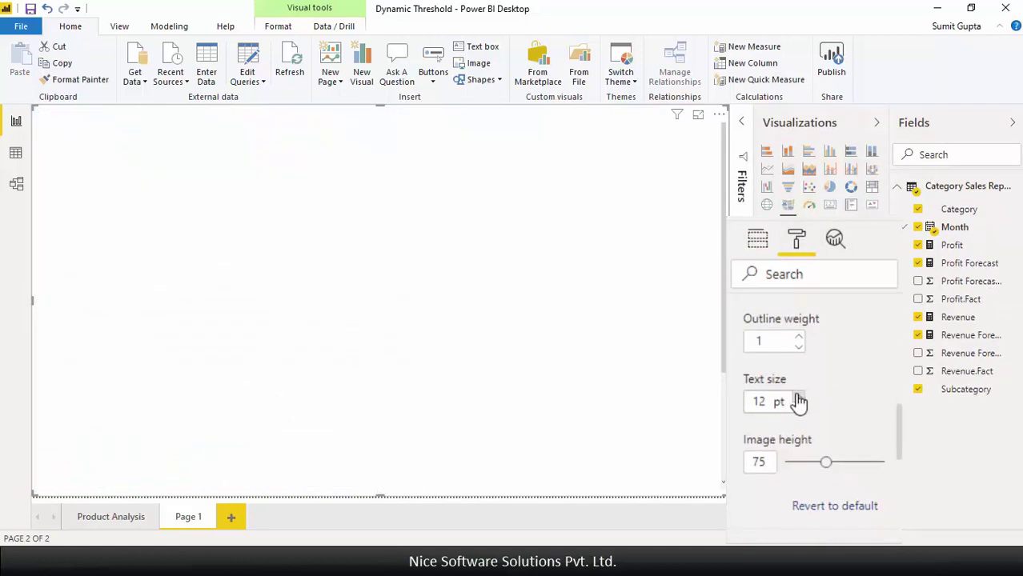
click(798, 398)
click(799, 398)
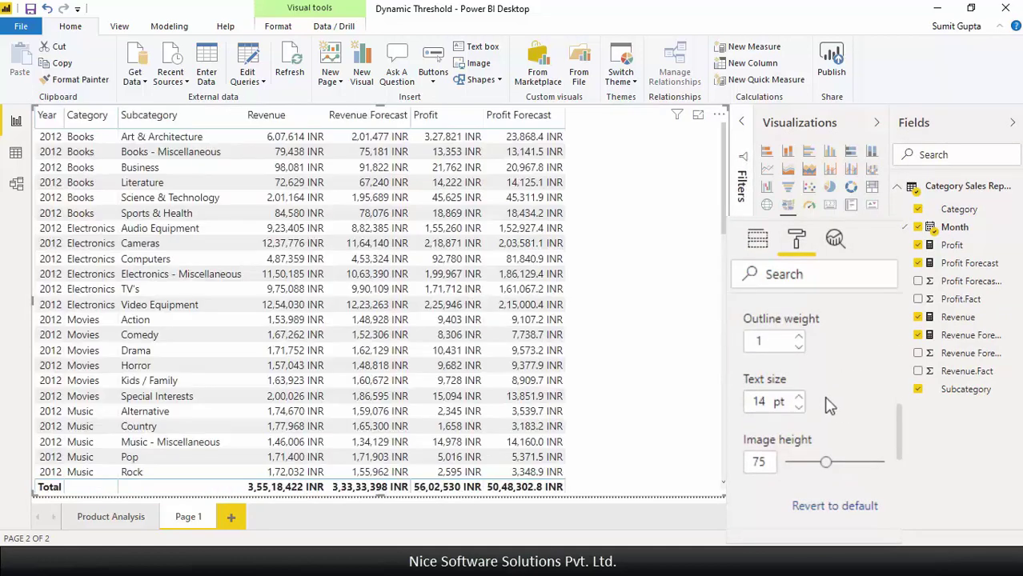
Apply the Contrast alternating rows style to the table and return to its field list.
scroll(827, 402, up, 5)
scroll(814, 389, up, 2)
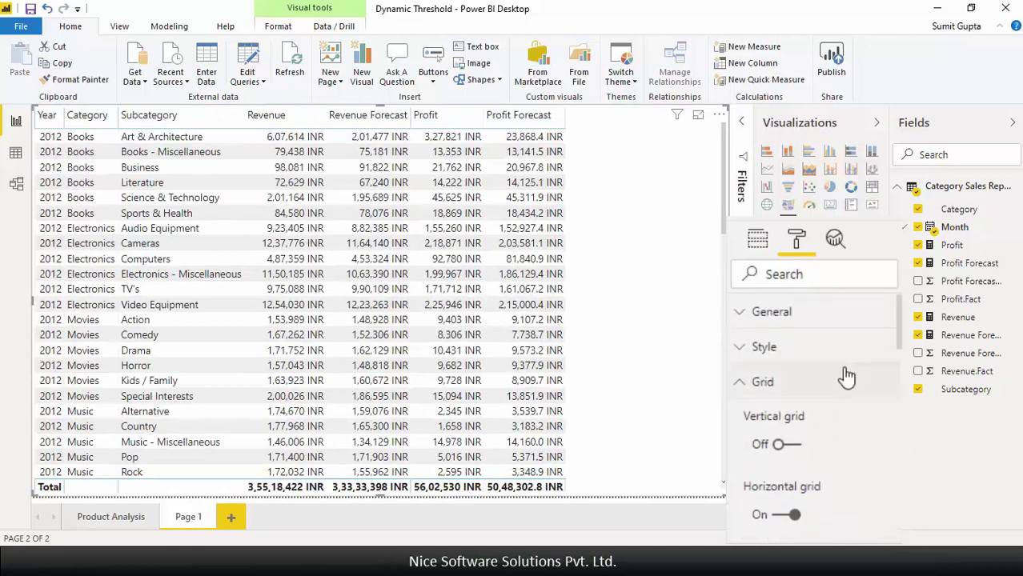
click(804, 383)
click(828, 348)
click(816, 405)
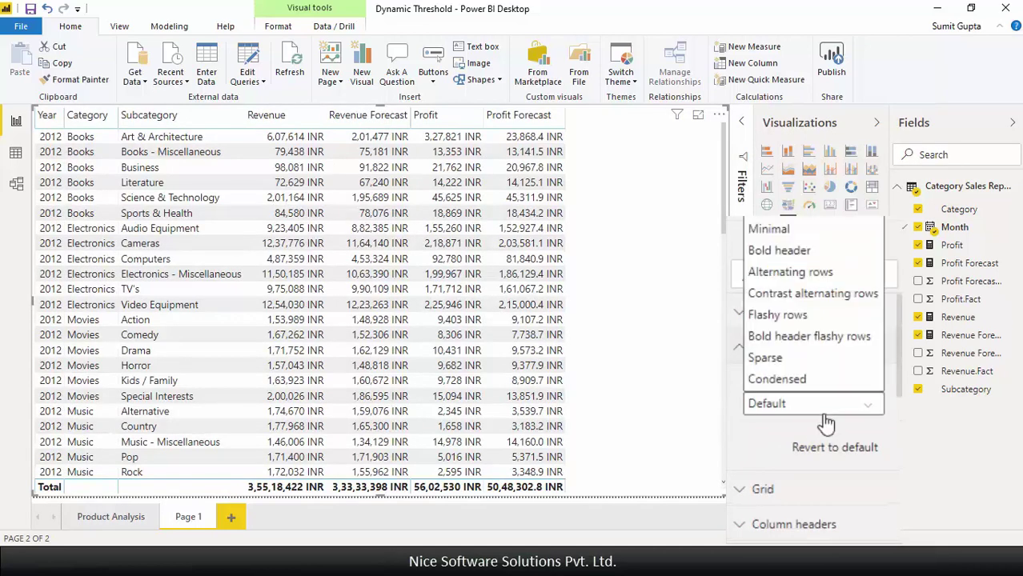
click(804, 294)
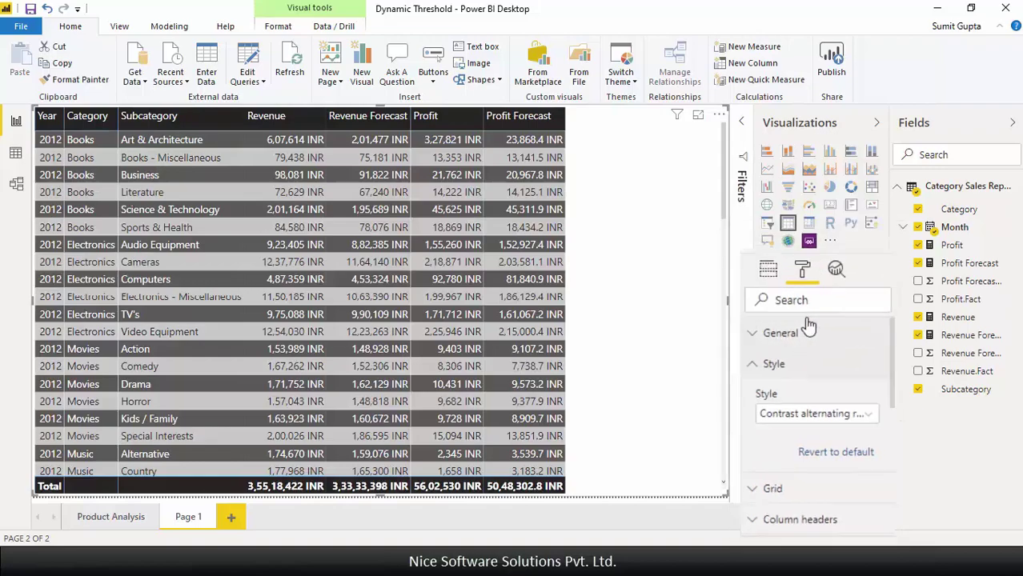
click(758, 238)
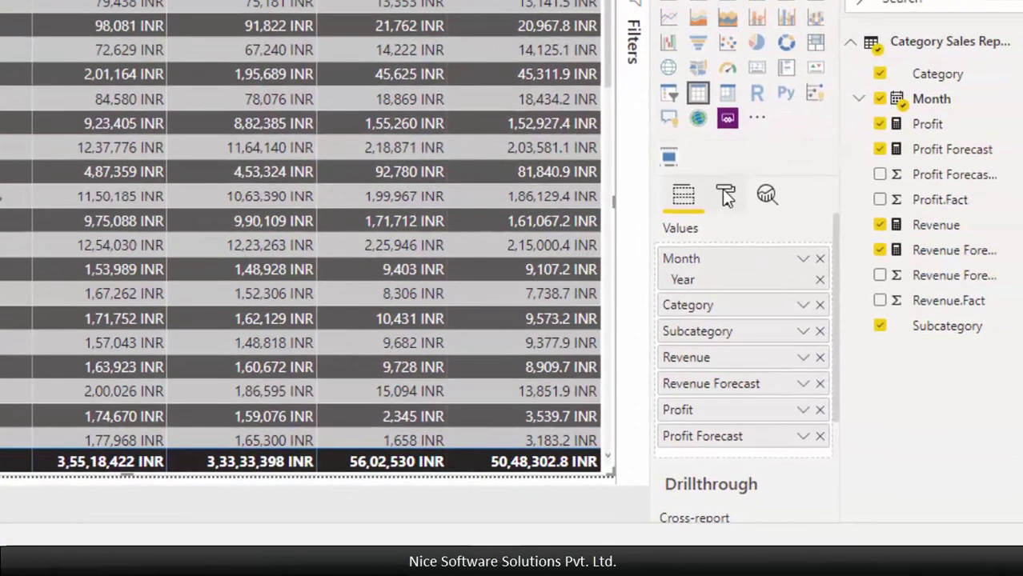
Turn on background color conditional formatting for the Subcategory column and open its detailed settings.
click(726, 197)
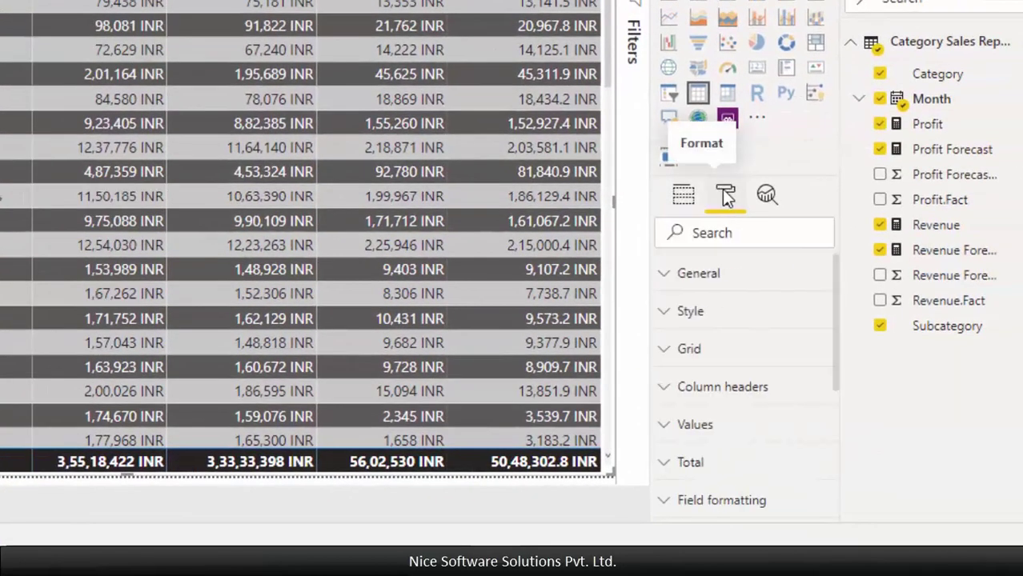
scroll(751, 402, down, 1)
scroll(751, 403, down, 2)
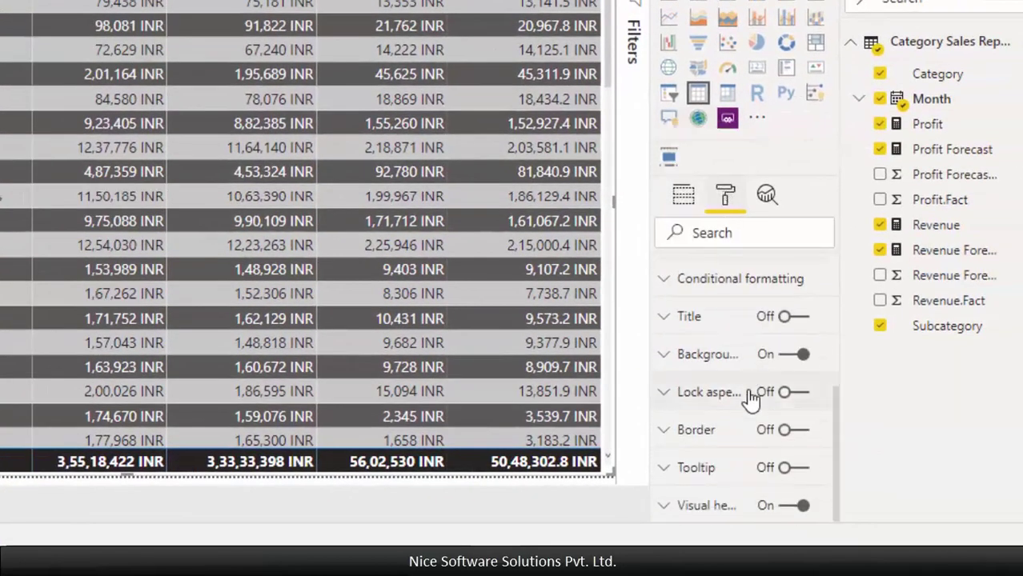
click(665, 279)
click(764, 320)
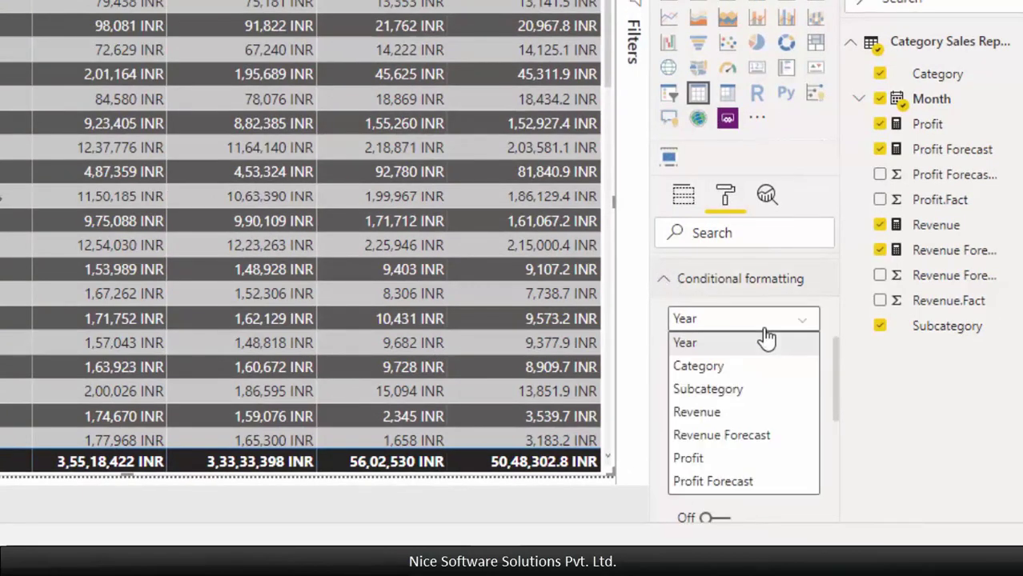
click(718, 390)
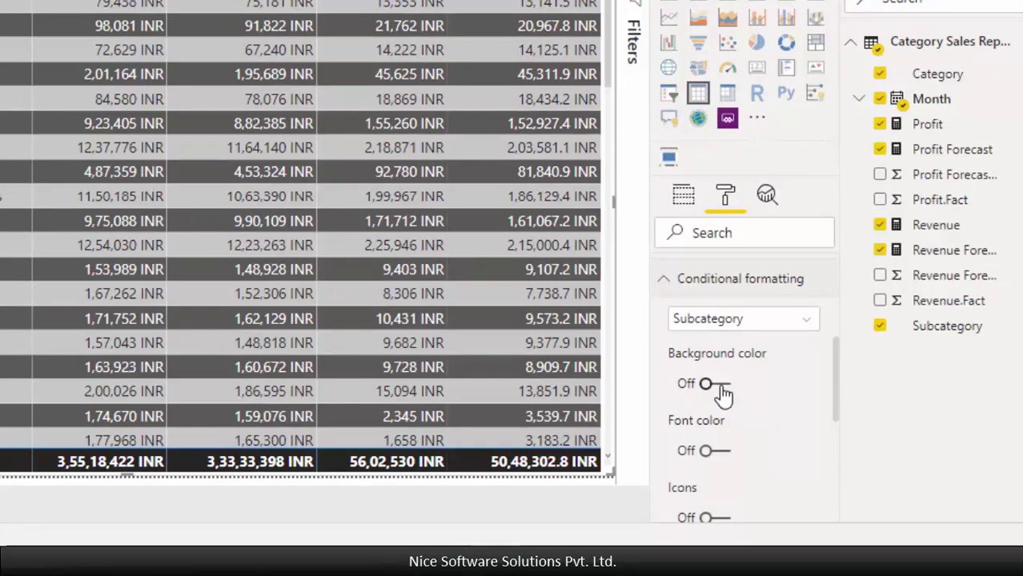
click(711, 388)
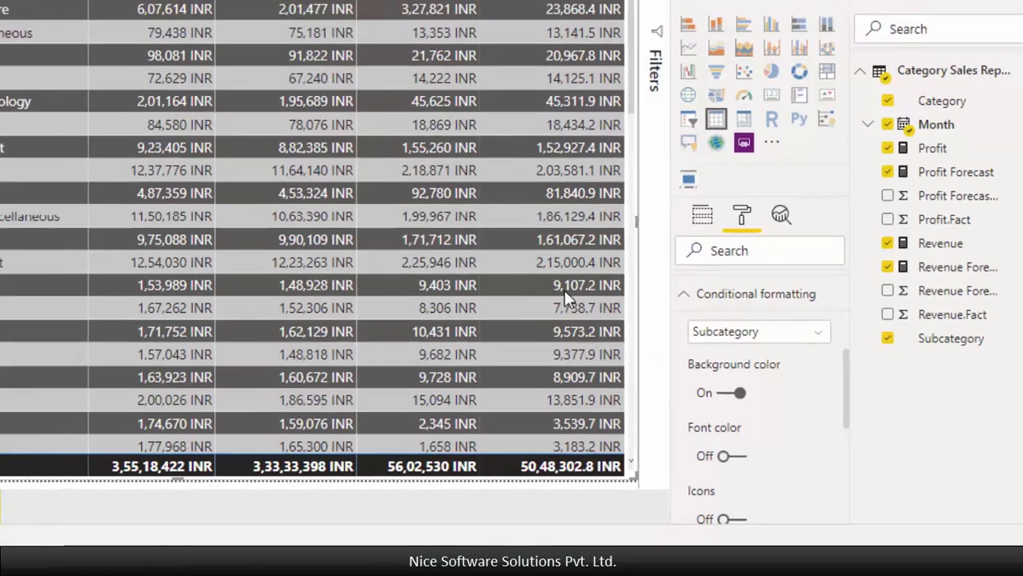
click(711, 402)
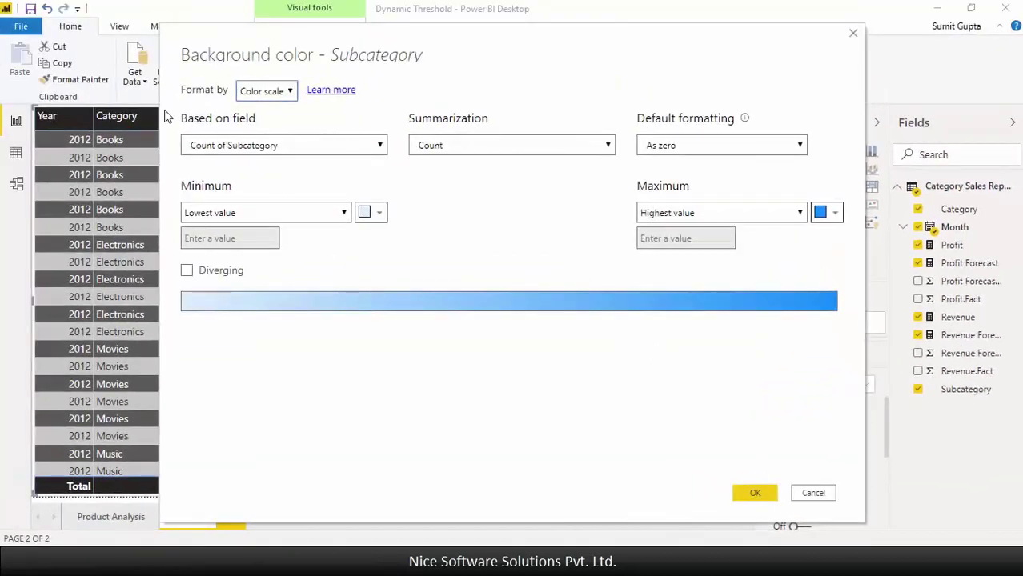
Format the Subcategory background by Rules based on the Profit field.
click(288, 91)
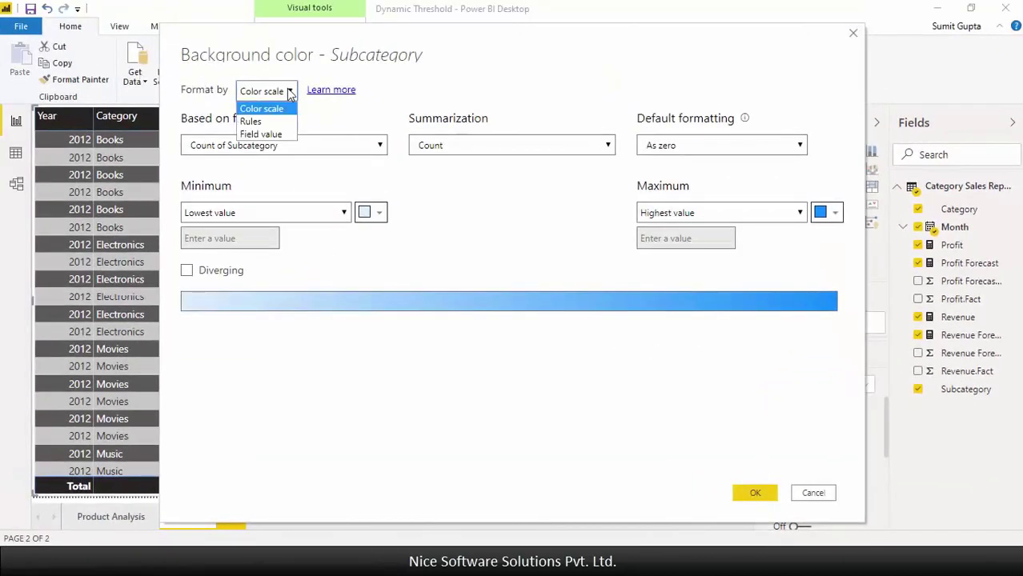
click(260, 122)
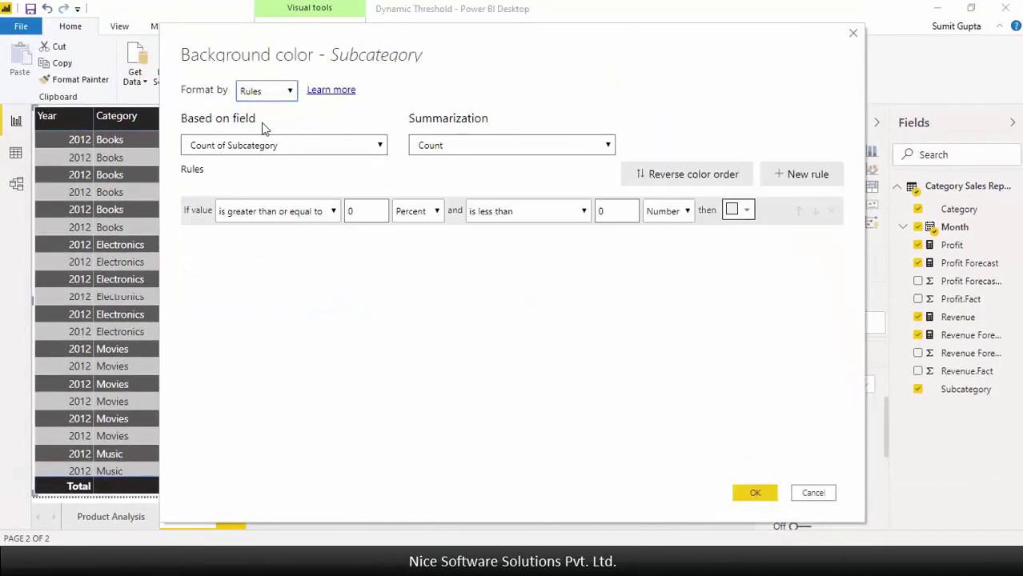
click(321, 148)
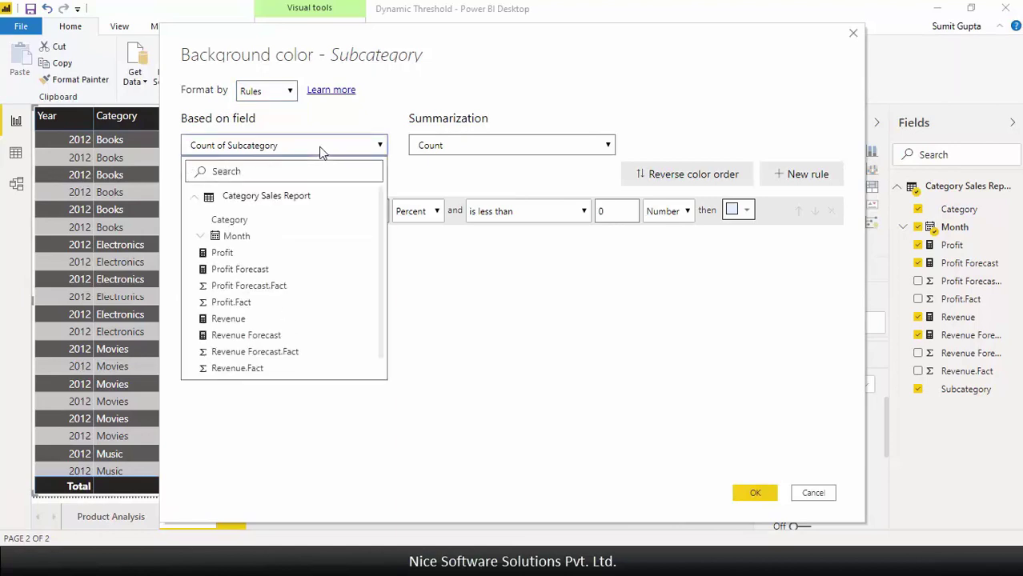
click(227, 253)
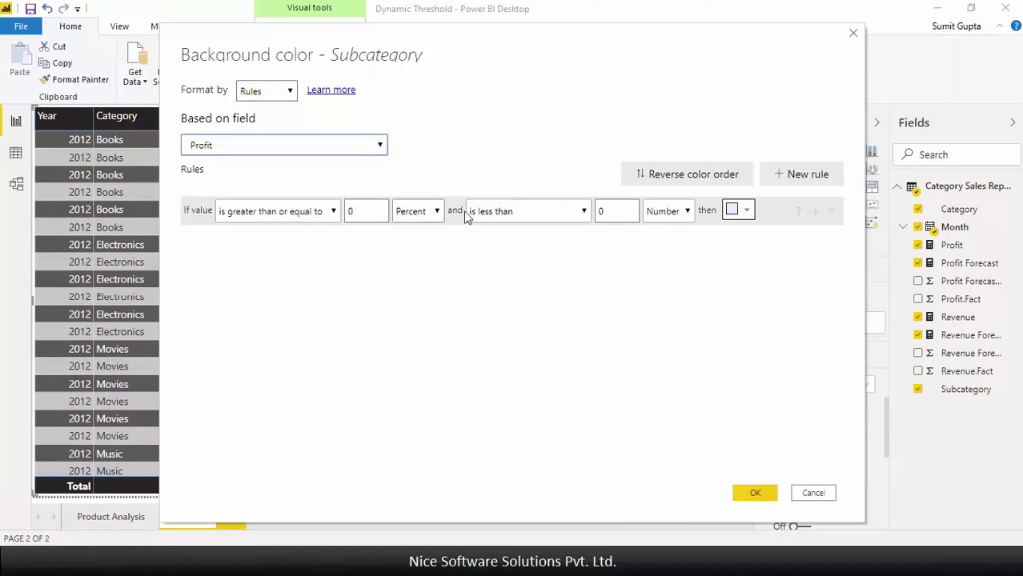
Define the first rule to color values red from the minimum to less than 10000, using Number as the unit.
click(416, 213)
click(412, 229)
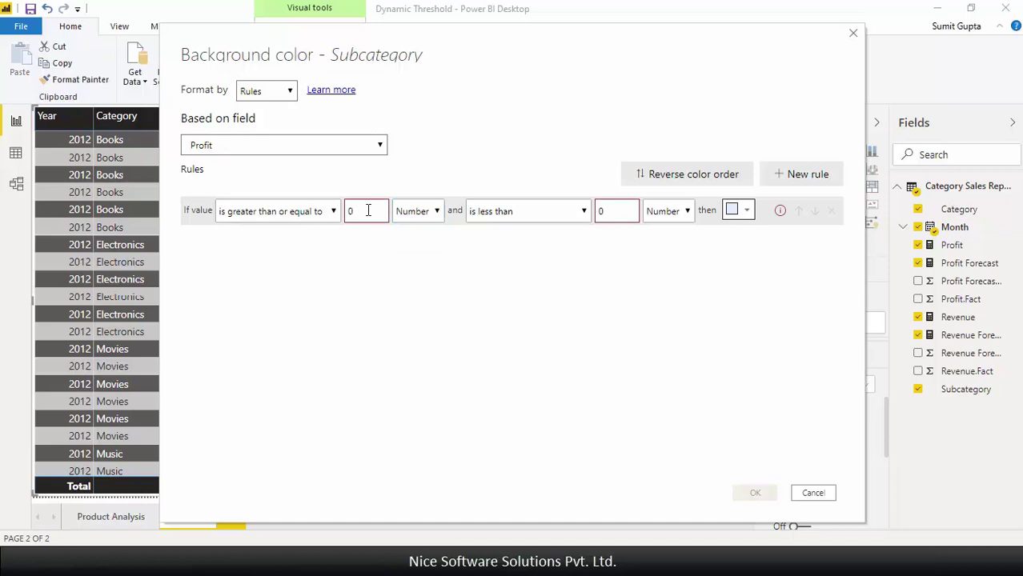
click(368, 211)
key(BackSpace)
click(600, 209)
text(1)
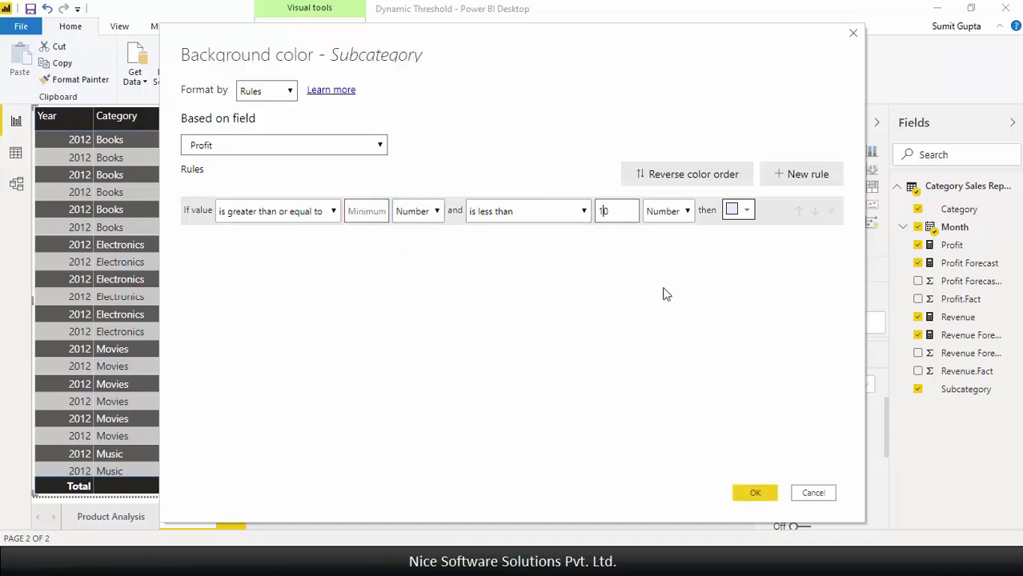
text(000)
click(746, 210)
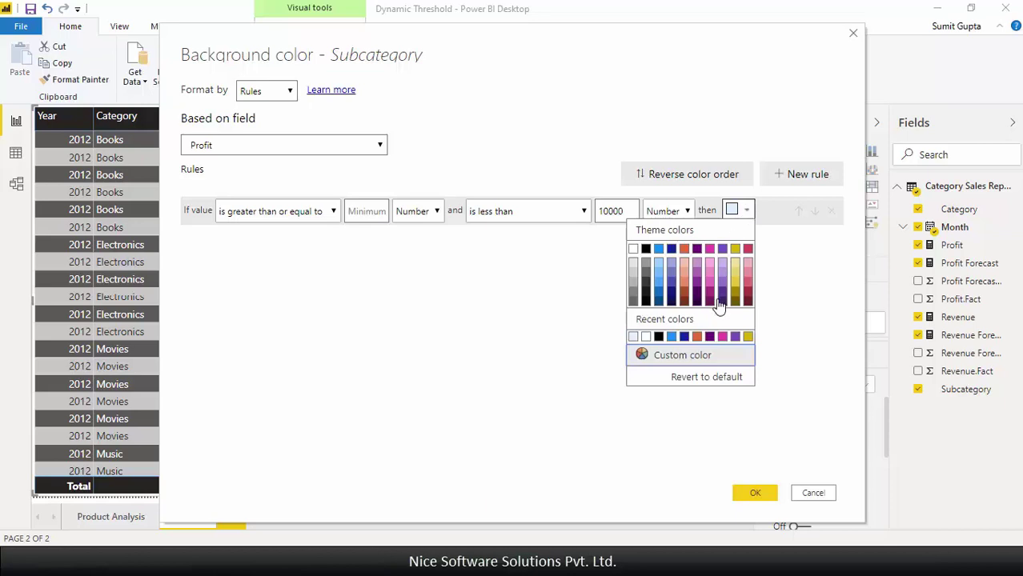
click(750, 251)
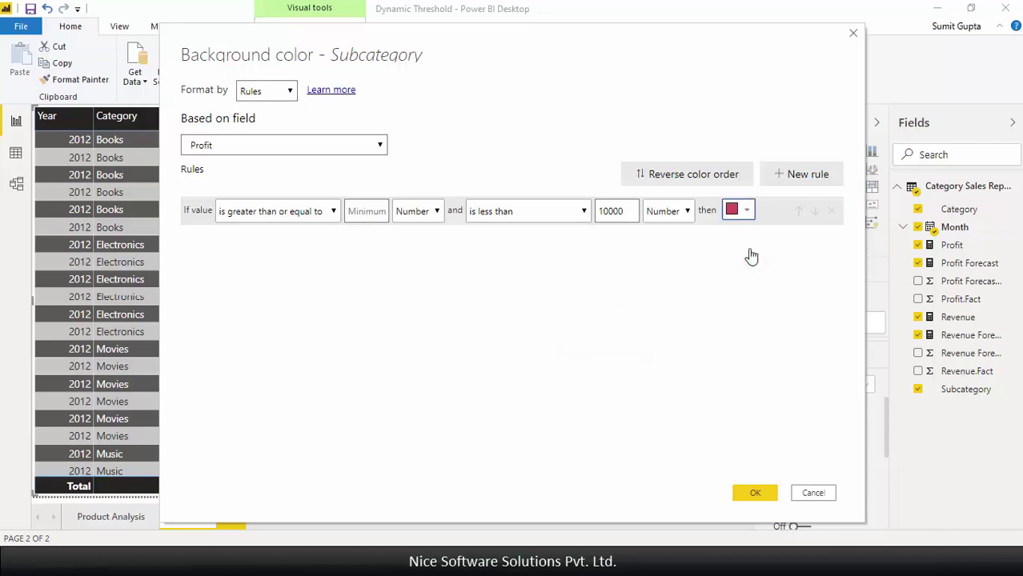
Add a second rule covering values from 100000 to less than the maximum, using Number as the unit.
click(798, 184)
click(365, 240)
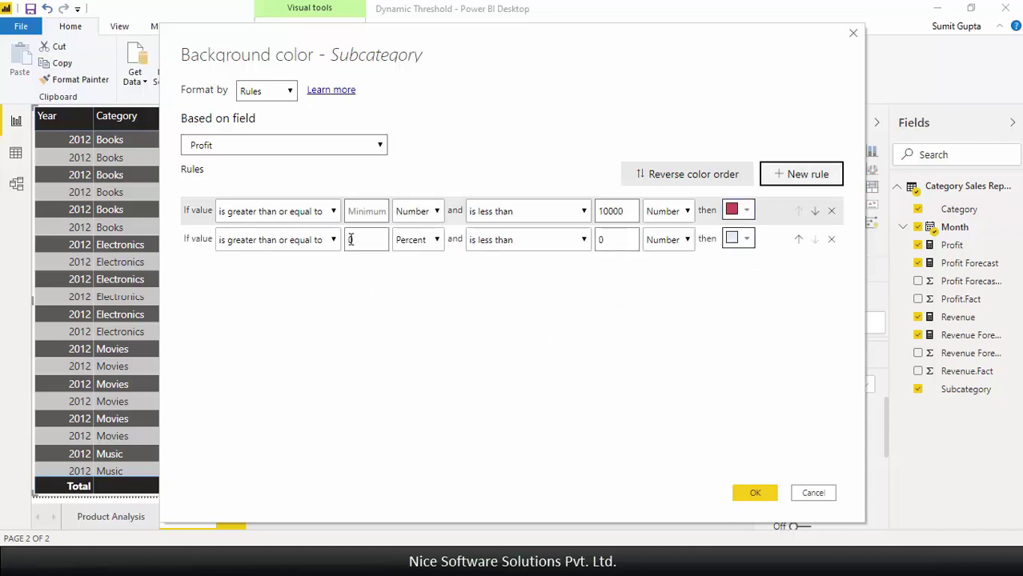
text(100000)
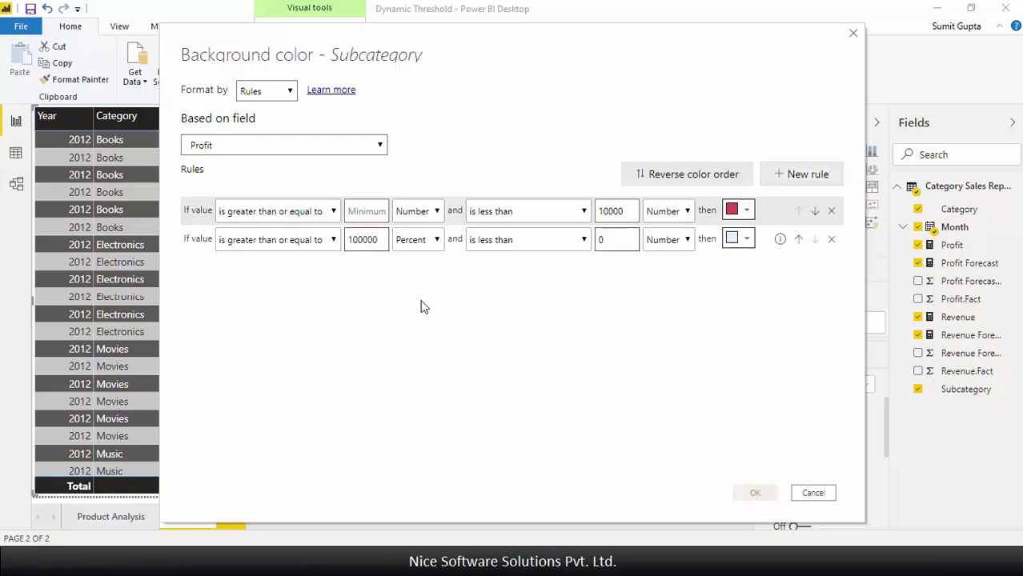
click(416, 239)
click(413, 258)
click(613, 241)
key(BackSpace)
key(Tab)
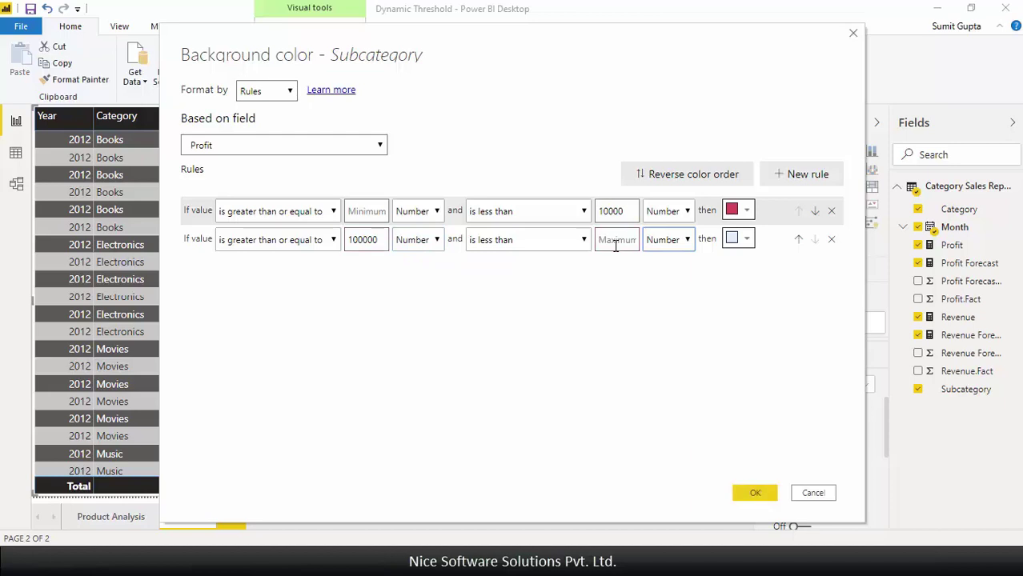
Color the second rule bright green and apply the Subcategory background formatting.
click(747, 243)
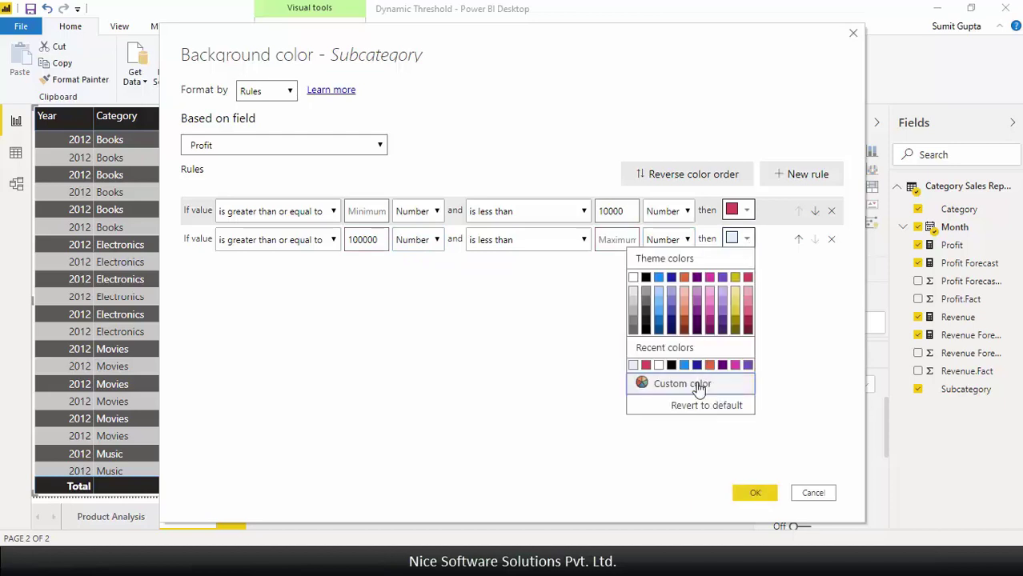
click(690, 381)
click(751, 265)
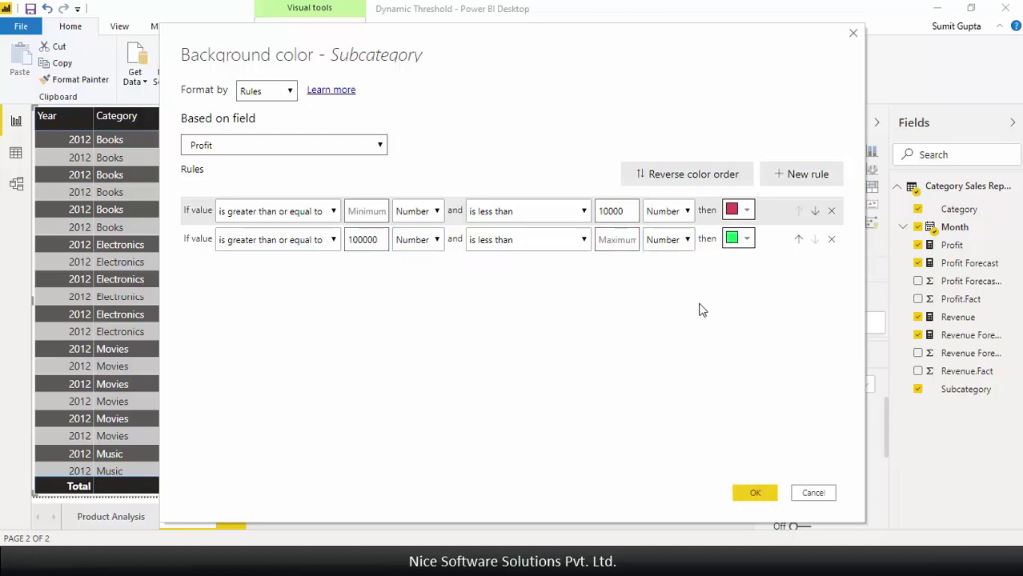
click(755, 494)
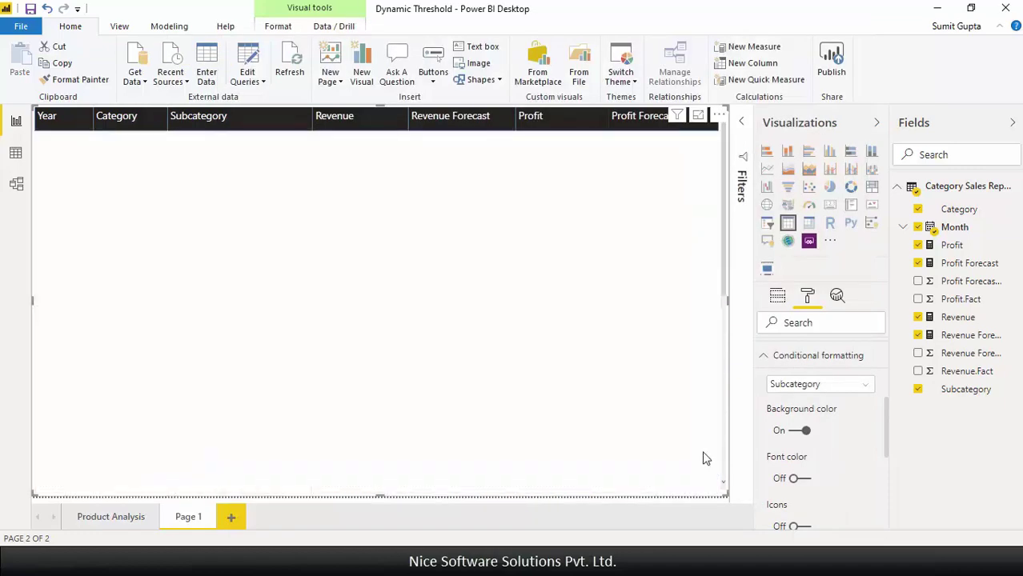
Set up icon conditional formatting for the Revenue column with the red, yellow and green arrow style.
scroll(255, 208, down, 9)
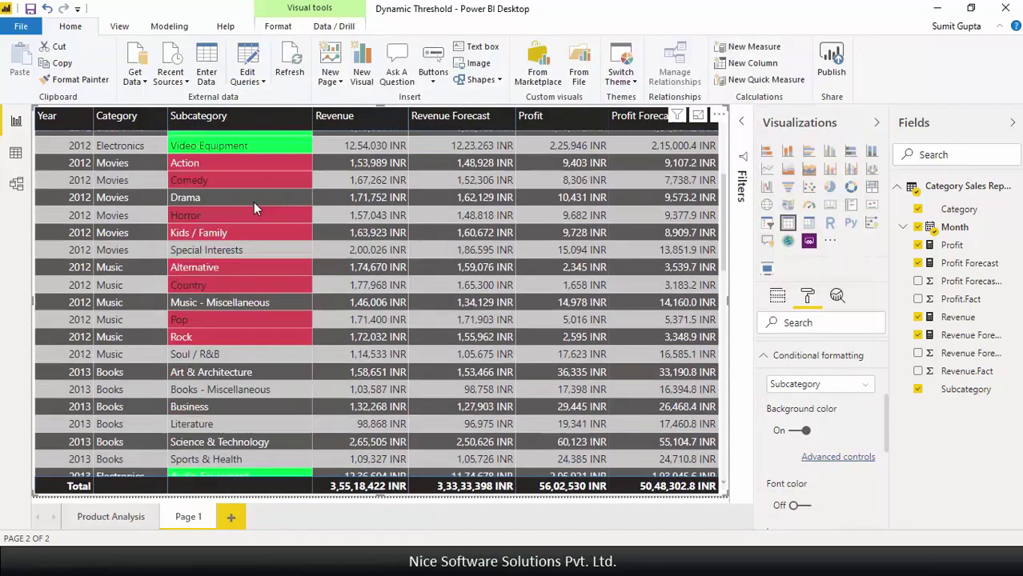
scroll(254, 208, down, 9)
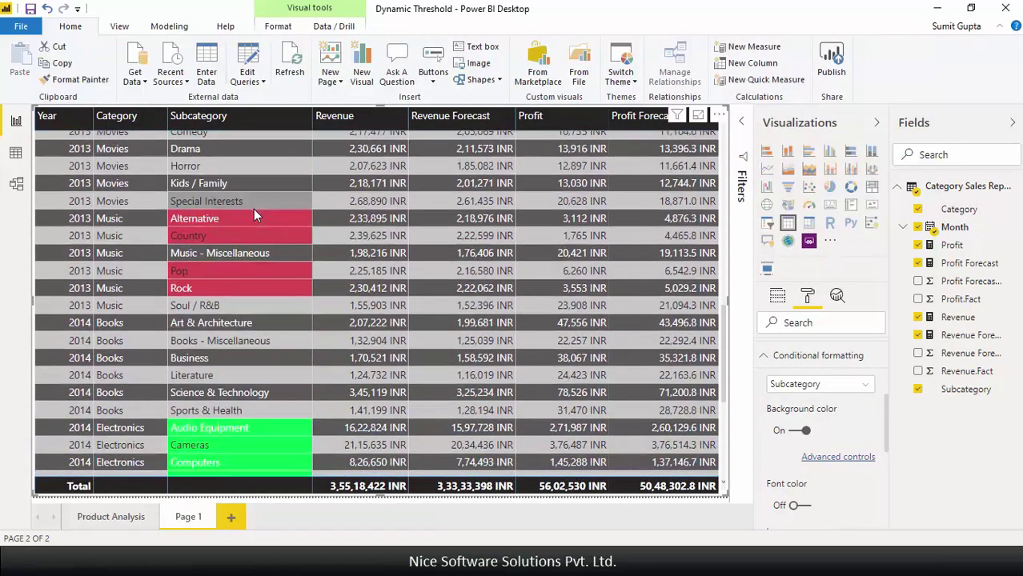
scroll(253, 209, up, 15)
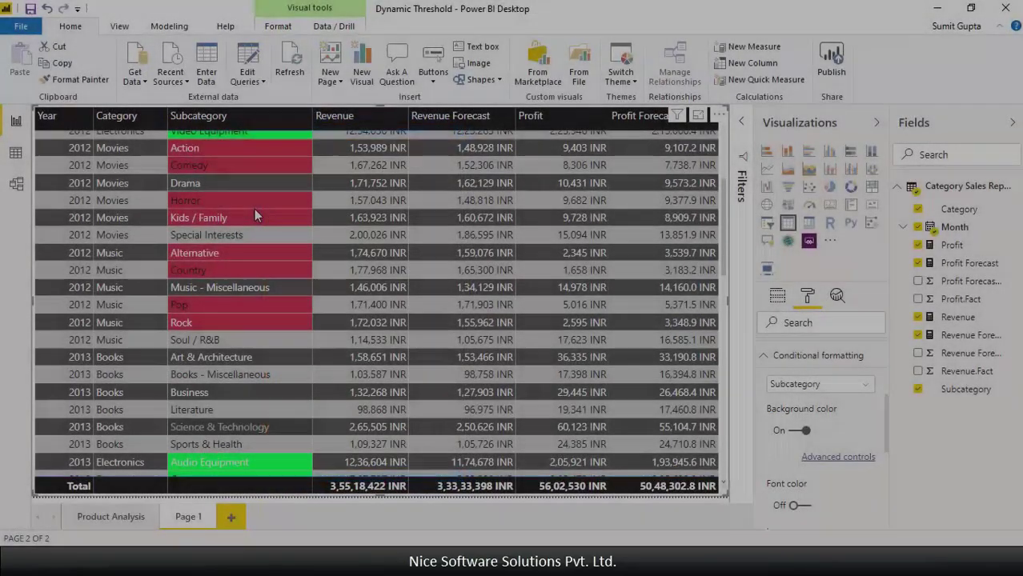
scroll(254, 209, up, 4)
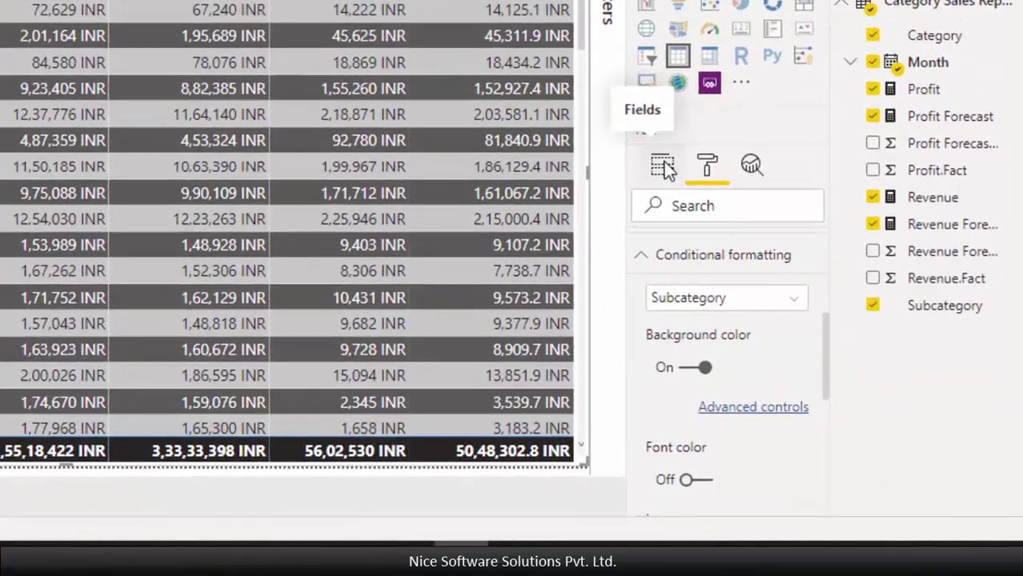
click(779, 297)
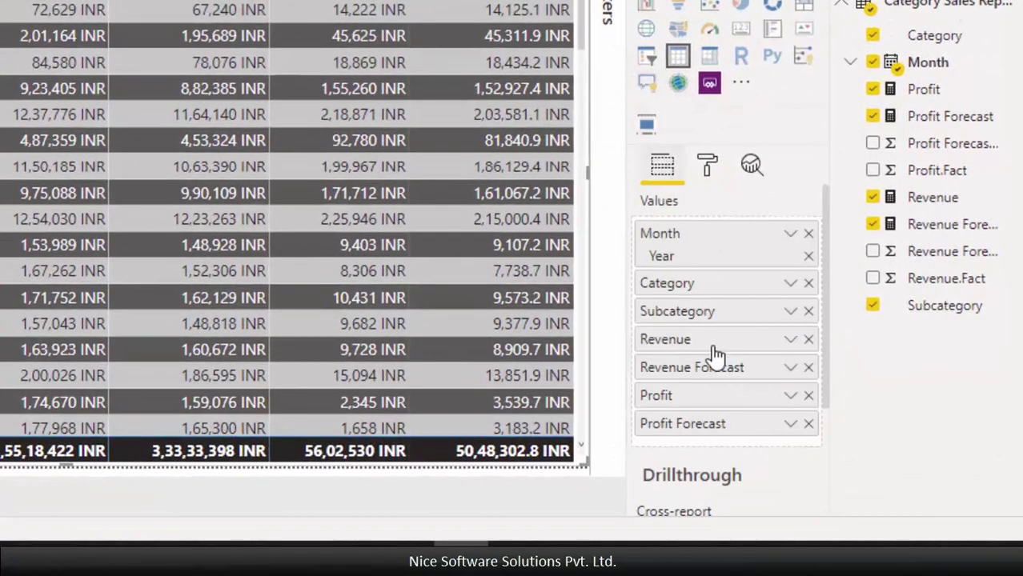
click(789, 341)
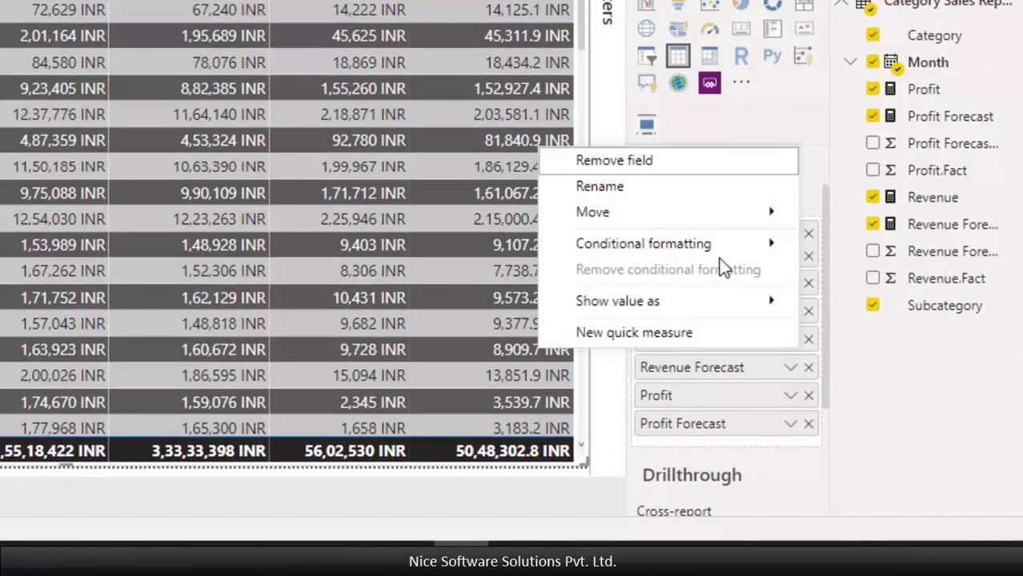
mouse_move(710, 242)
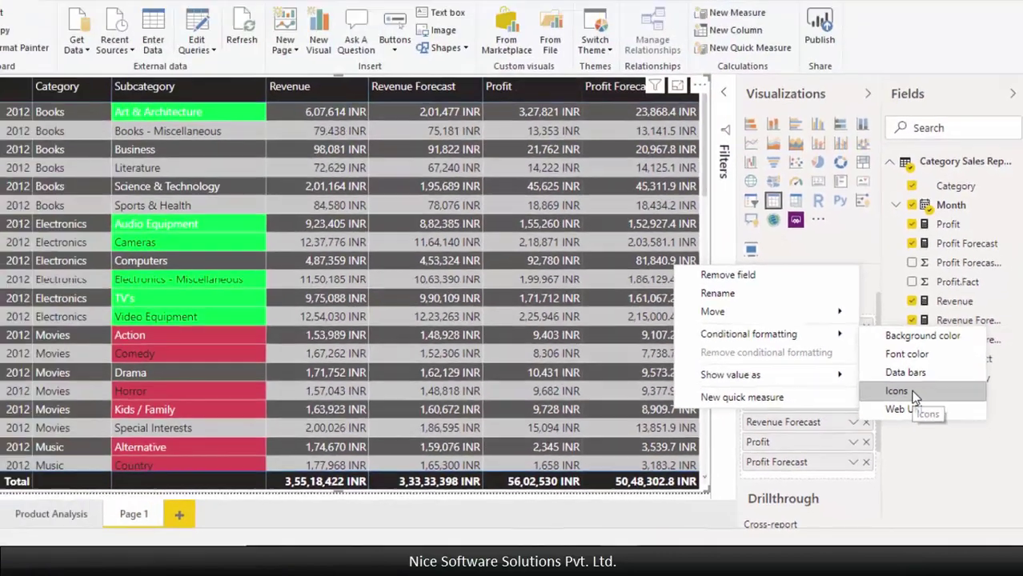
click(871, 323)
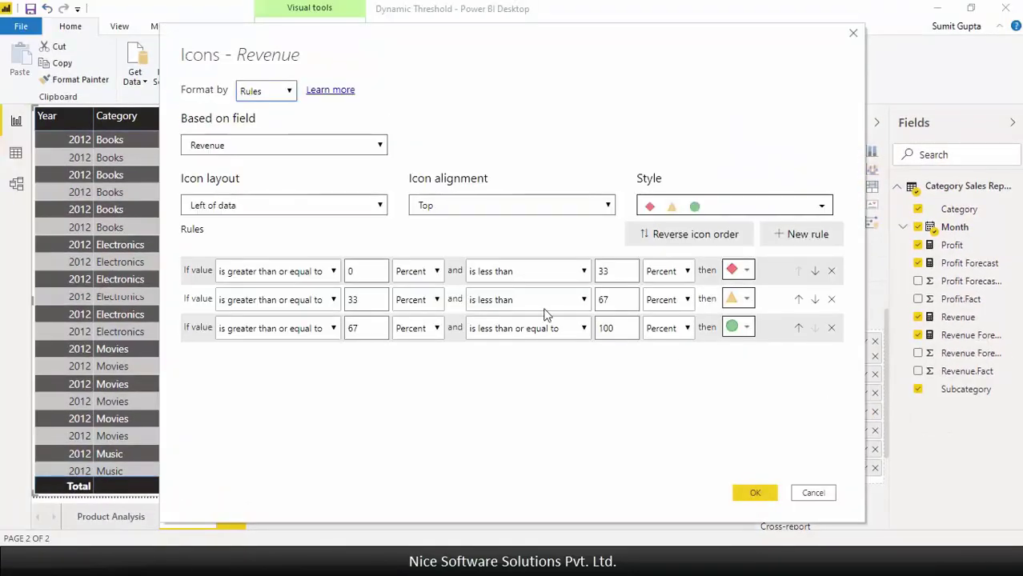
click(720, 206)
click(673, 291)
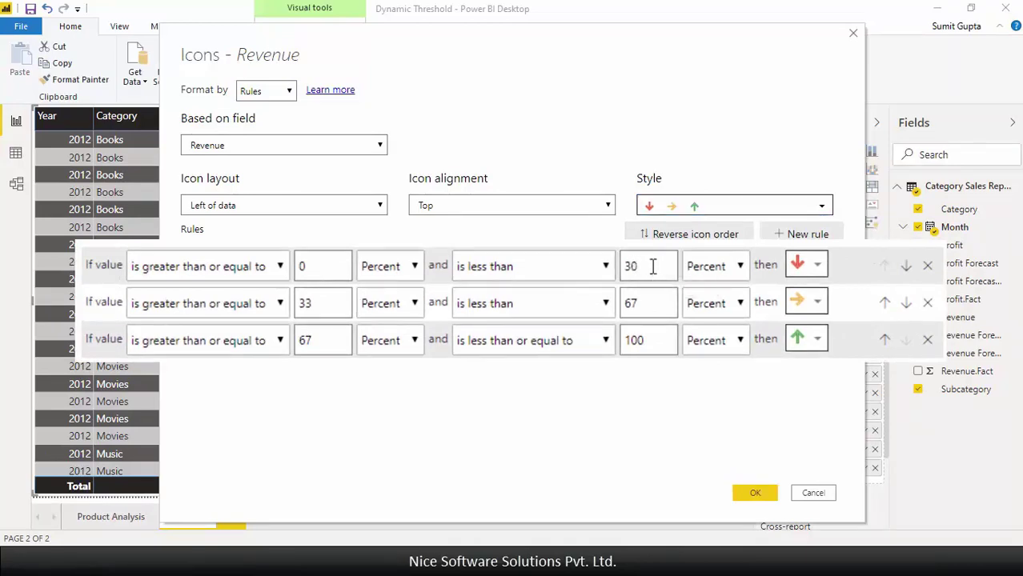
Set the Revenue arrow rules to 0–30, 31–70 and 71–100 percent, and apply them.
click(317, 304)
double_click(632, 303)
text(70)
drag(330, 345, 294, 352)
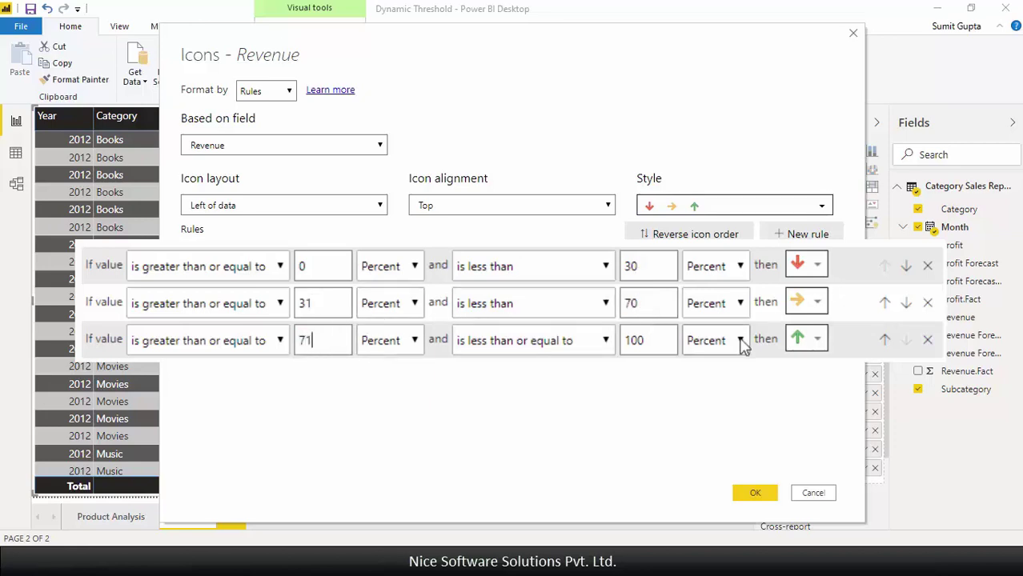
click(752, 494)
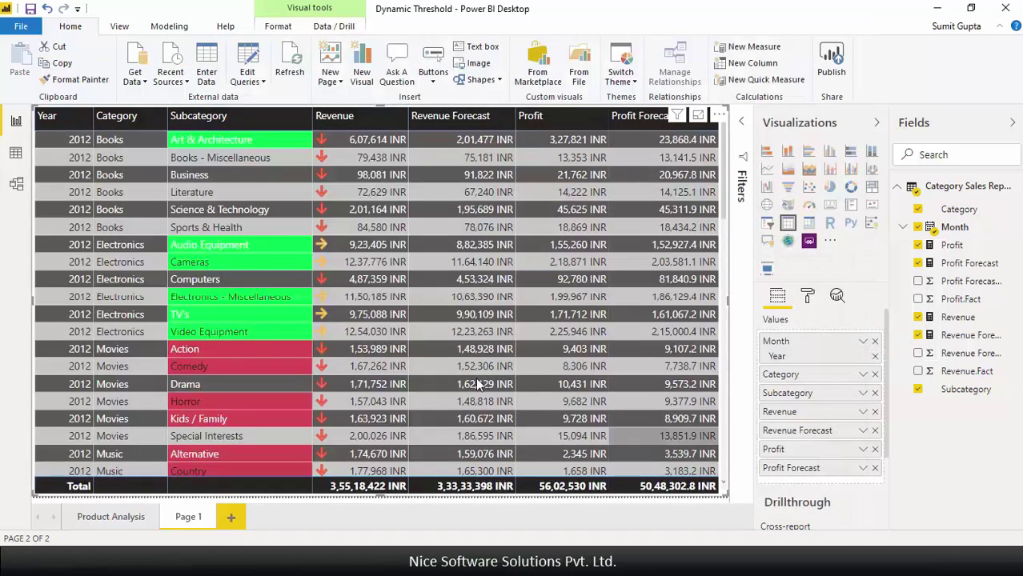
Open the data bars conditional formatting settings for the Profit column.
scroll(344, 232, down, 2)
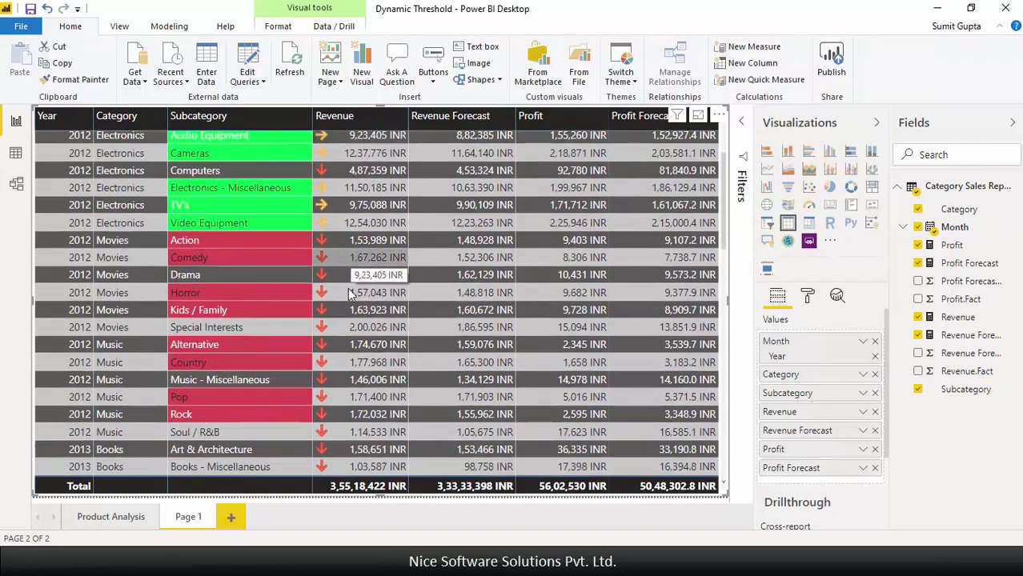
scroll(350, 245, down, 3)
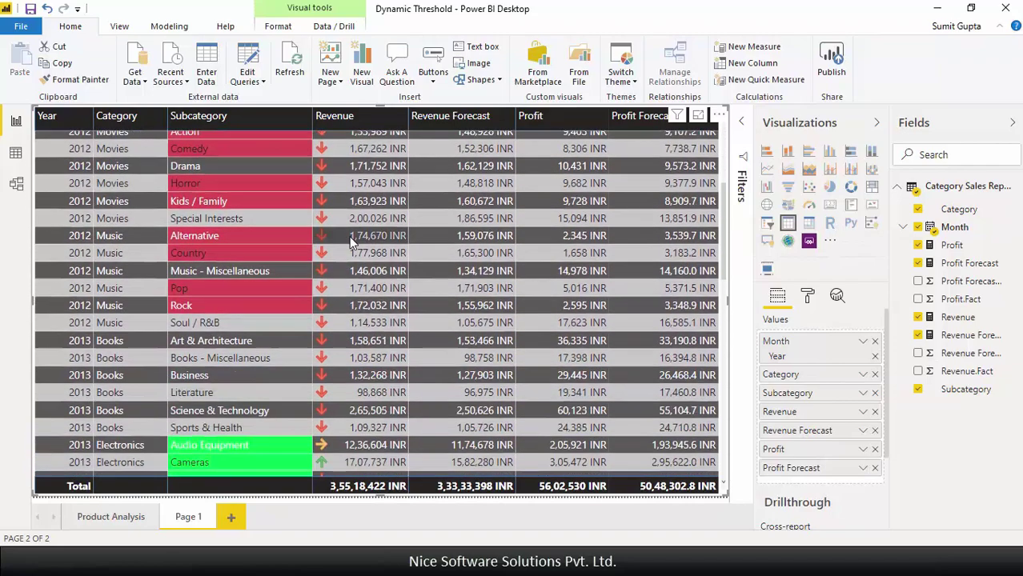
scroll(349, 242, down, 5)
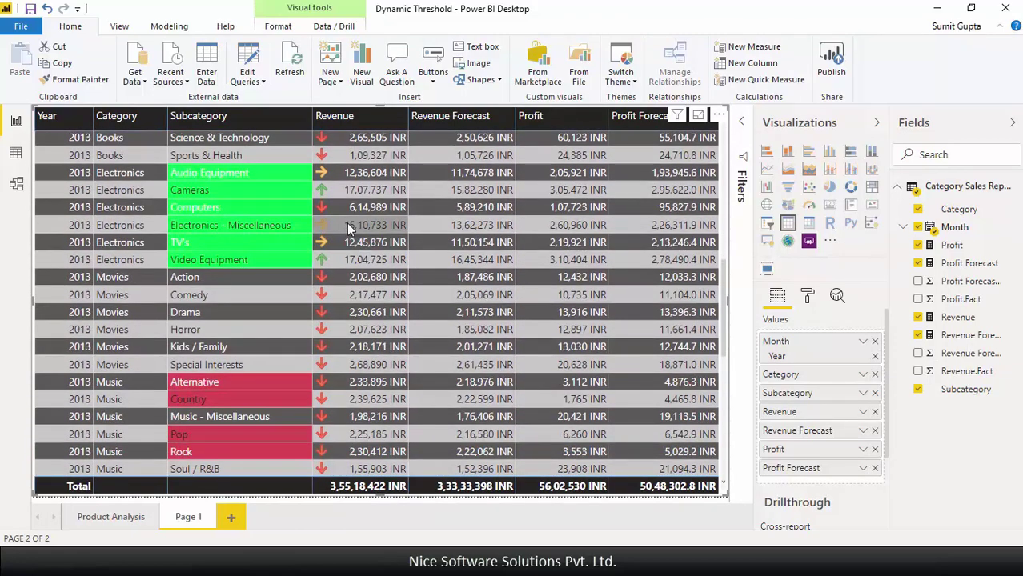
scroll(358, 205, up, 10)
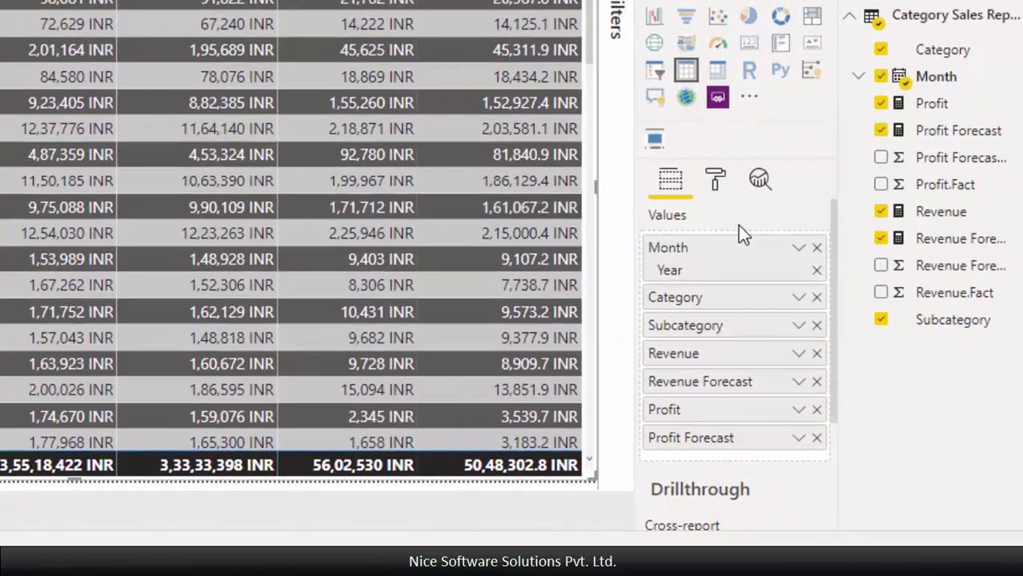
scroll(821, 344, down, 3)
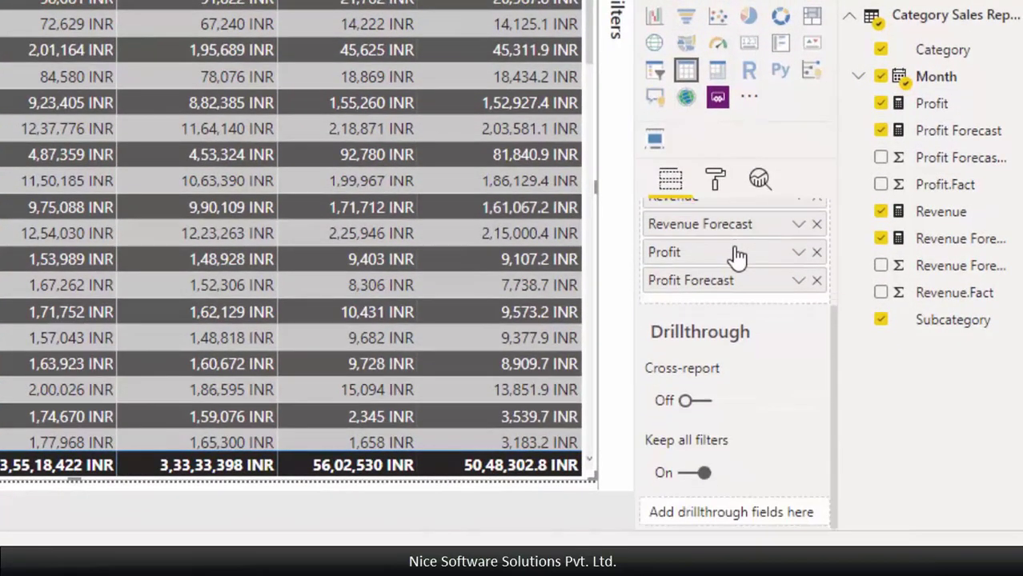
click(798, 253)
mouse_move(672, 352)
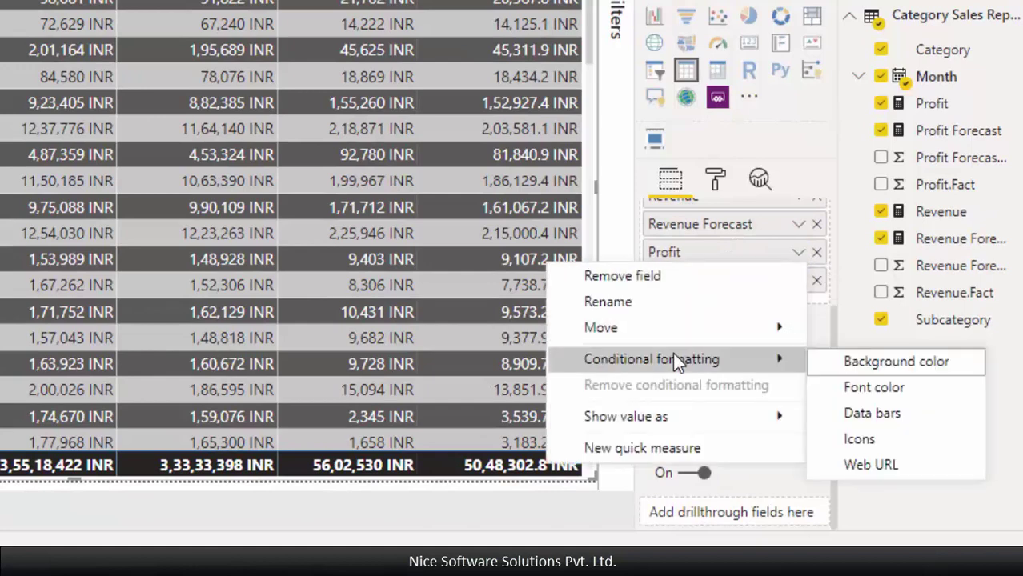
click(888, 415)
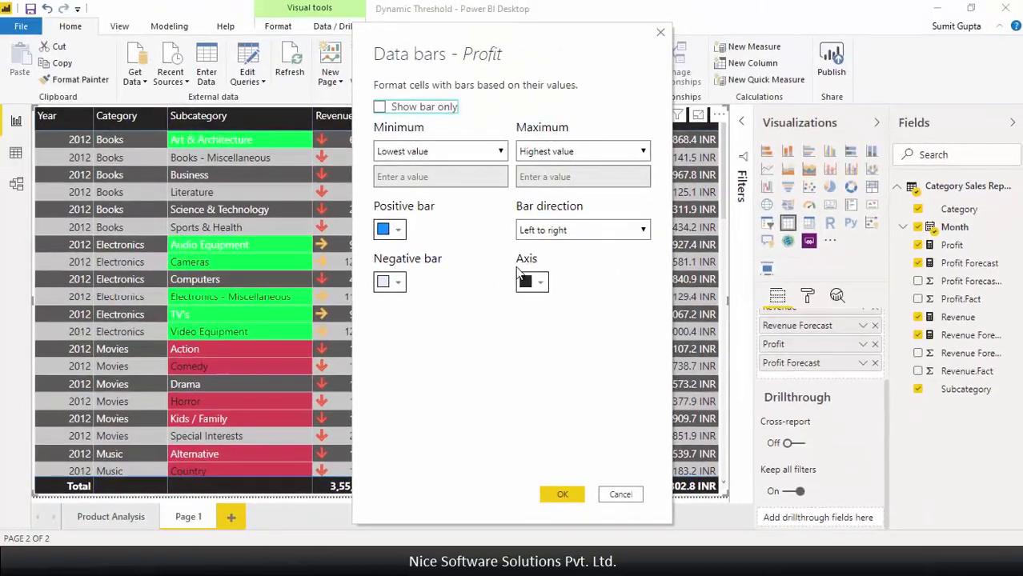
Set the Profit data bars to a red negative bar and Right to left direction, and apply them.
click(388, 283)
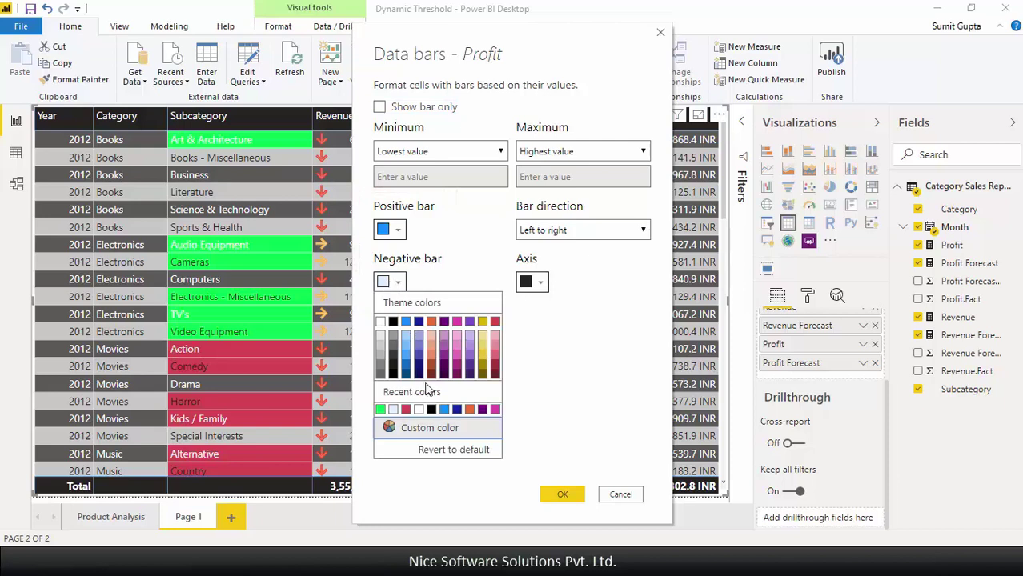
click(406, 409)
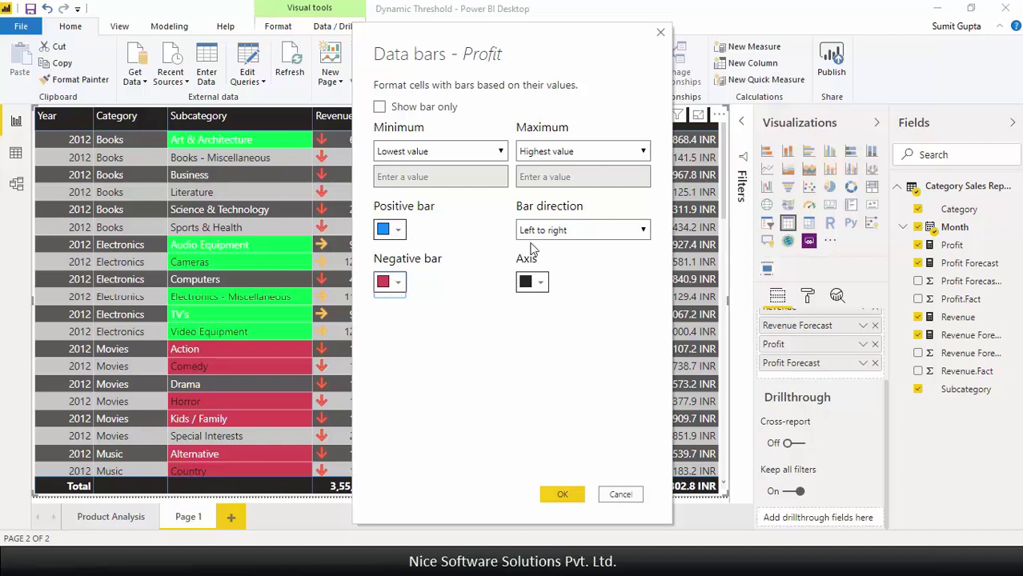
click(615, 234)
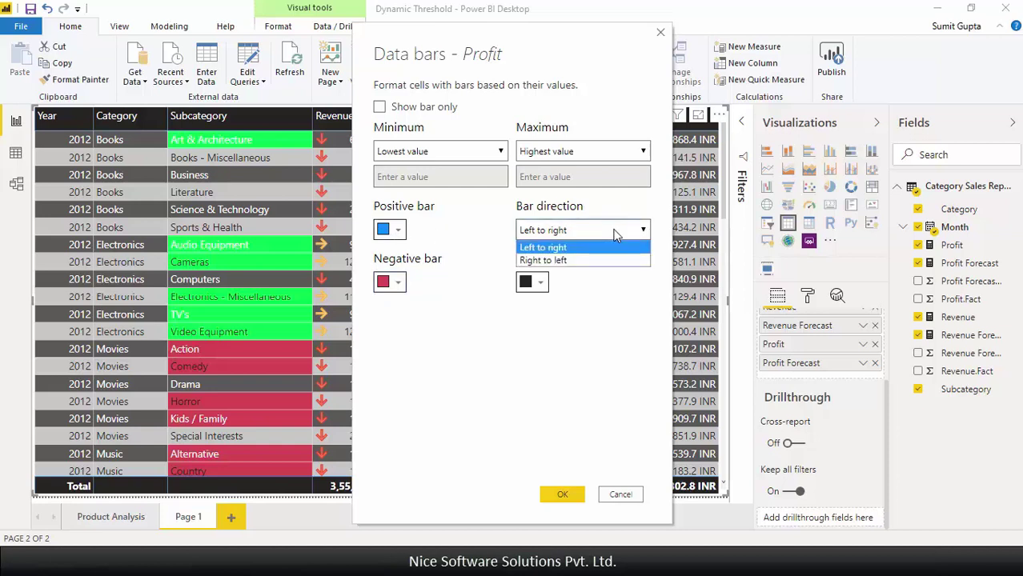
click(561, 262)
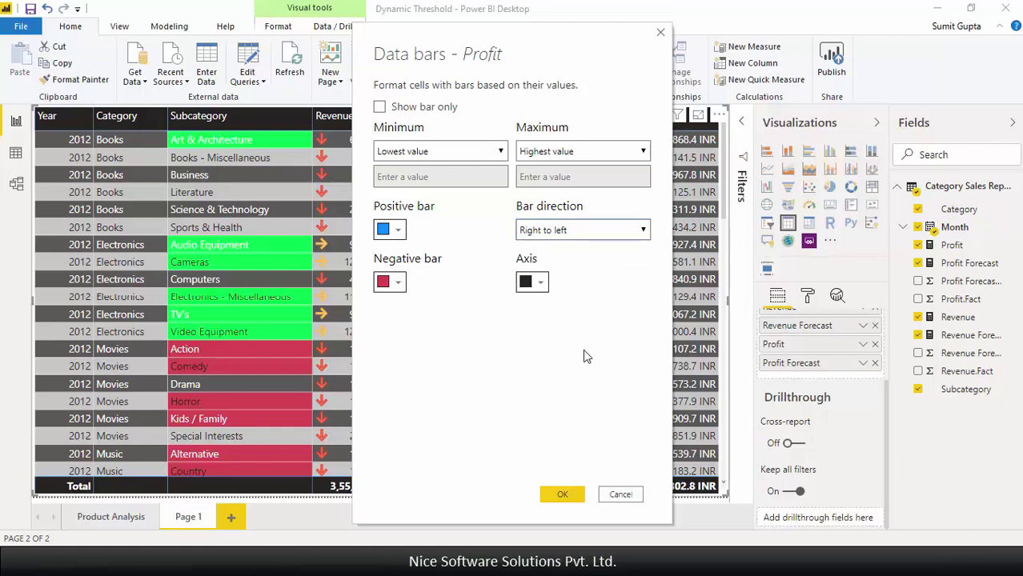
click(562, 494)
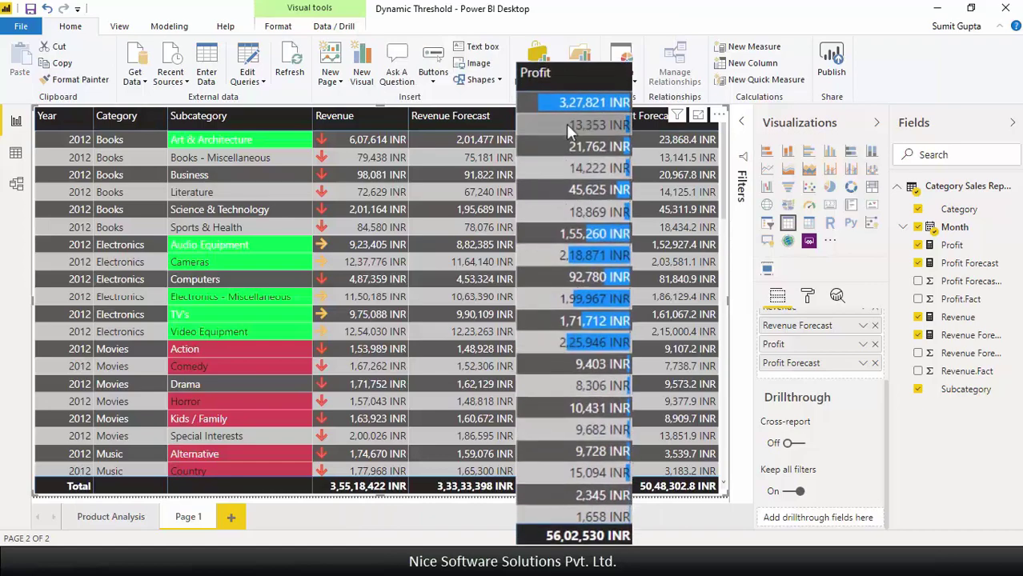
scroll(572, 185, down, 3)
scroll(575, 186, down, 5)
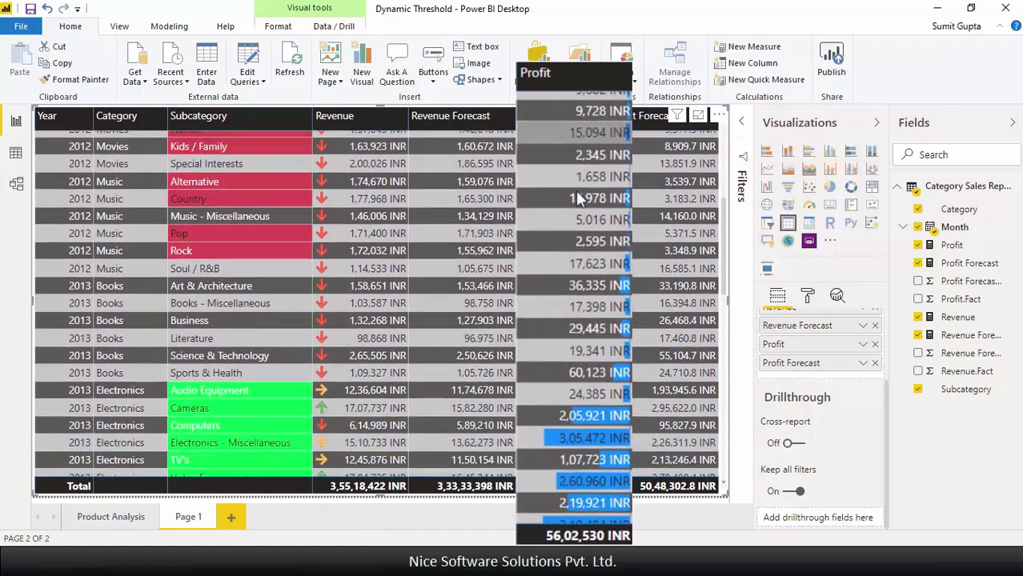
scroll(563, 212, up, 3)
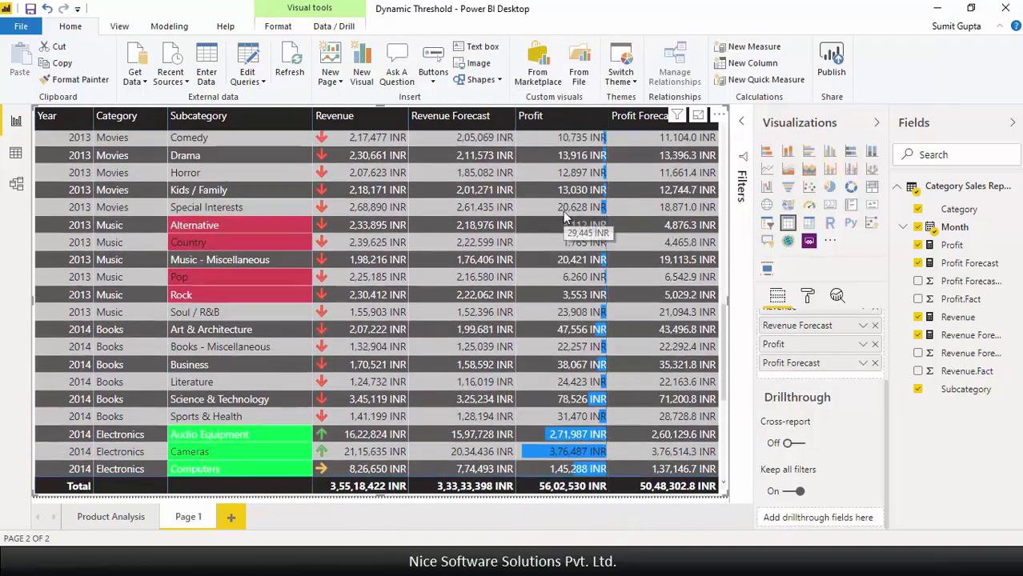
scroll(563, 212, down, 3)
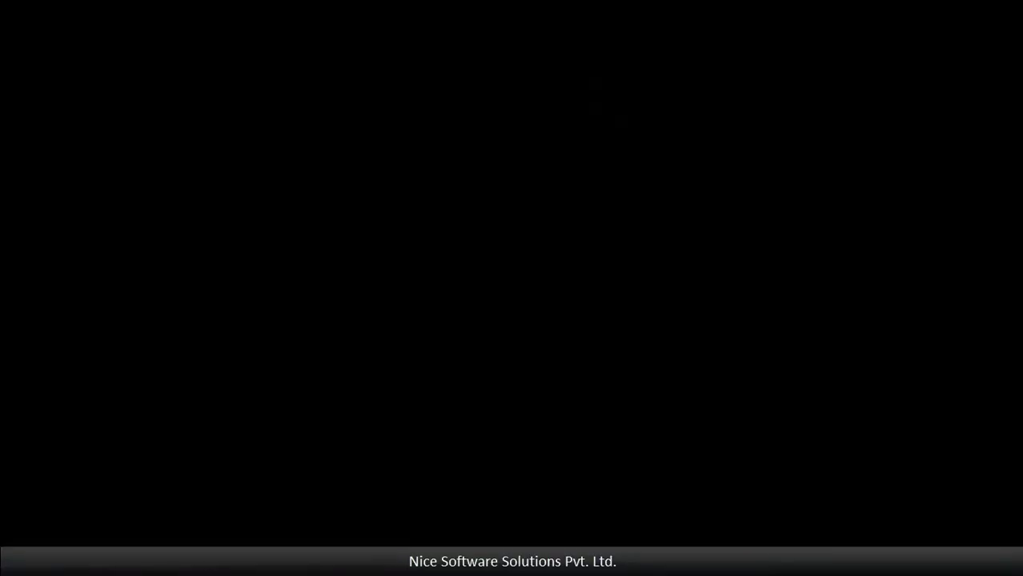